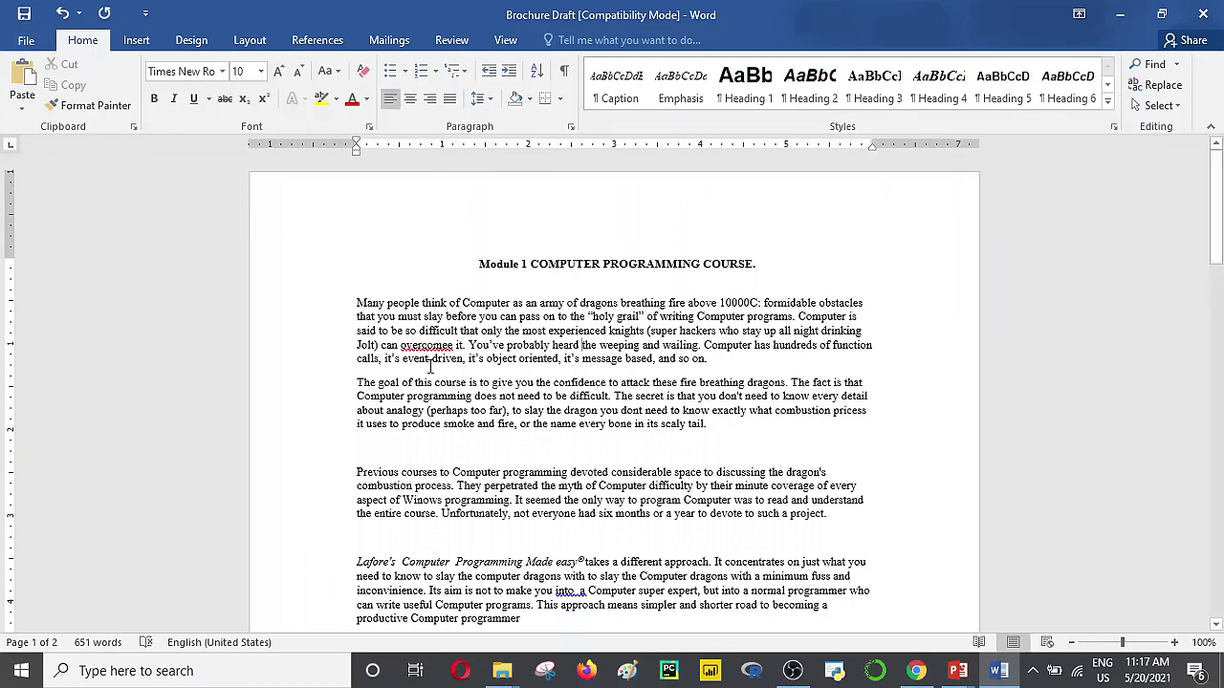
# Step: Show the Protect Document options on the File Info page for Brochure Draft
pyautogui.click(25, 42)
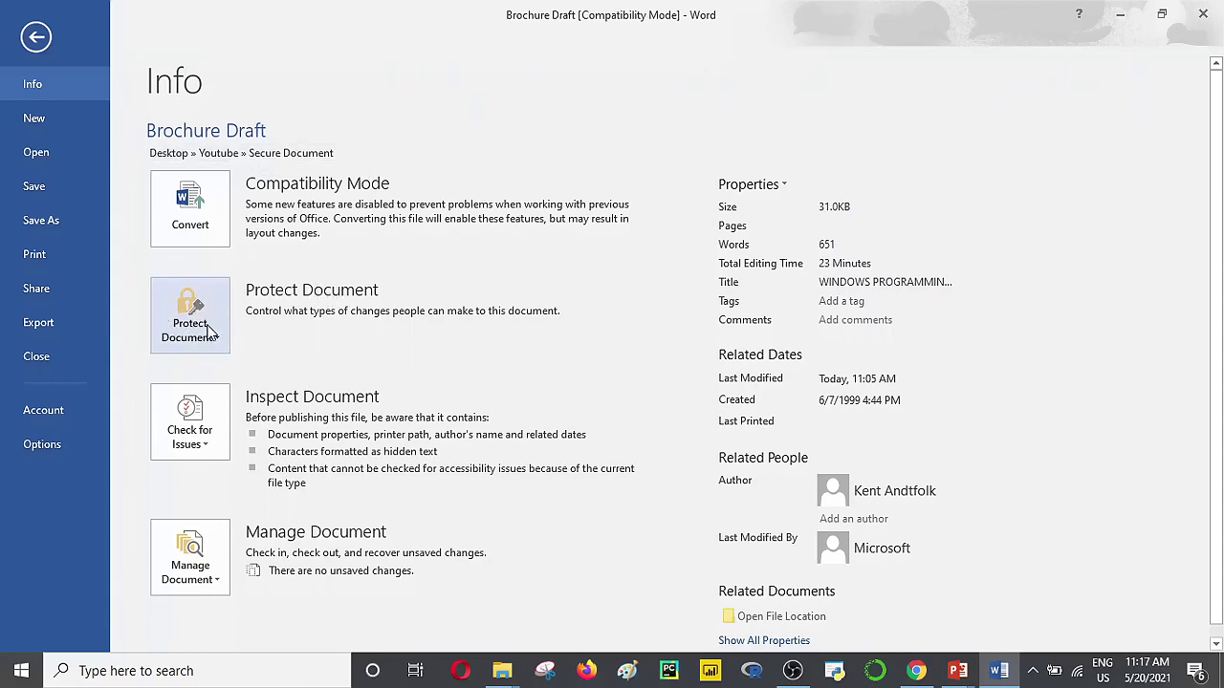
pyautogui.click(215, 334)
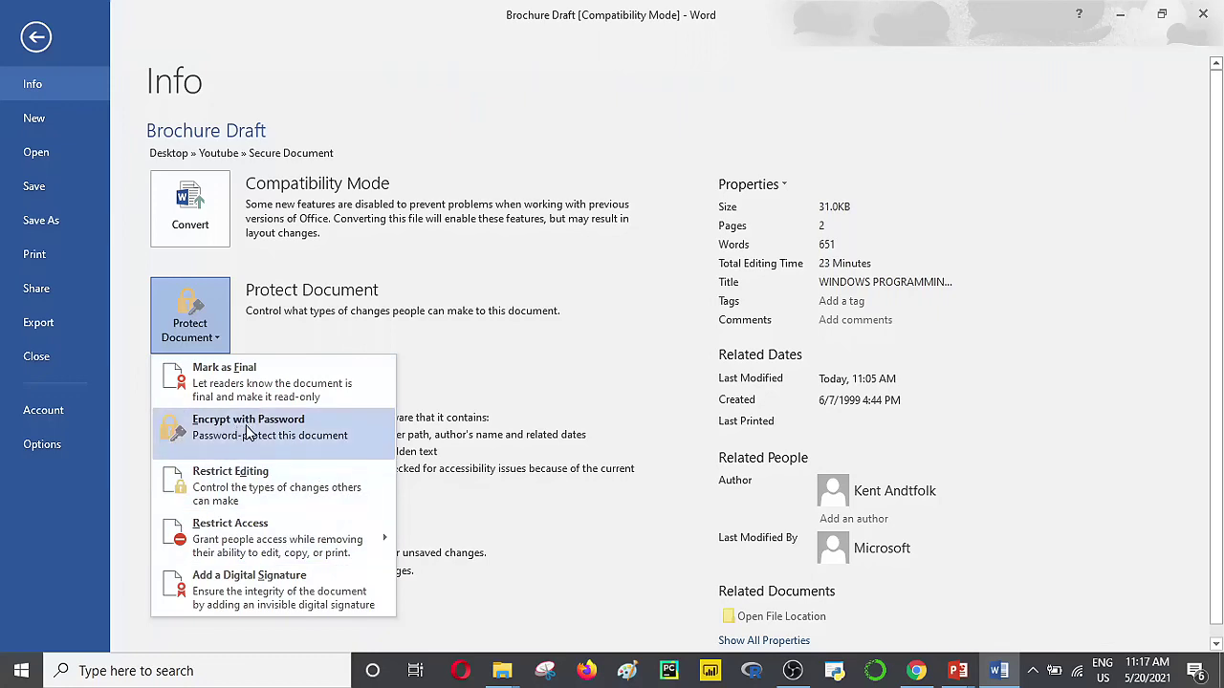
# Step: Encrypt Brochure Draft with a password, entered and confirmed, then save the document
pyautogui.click(247, 433)
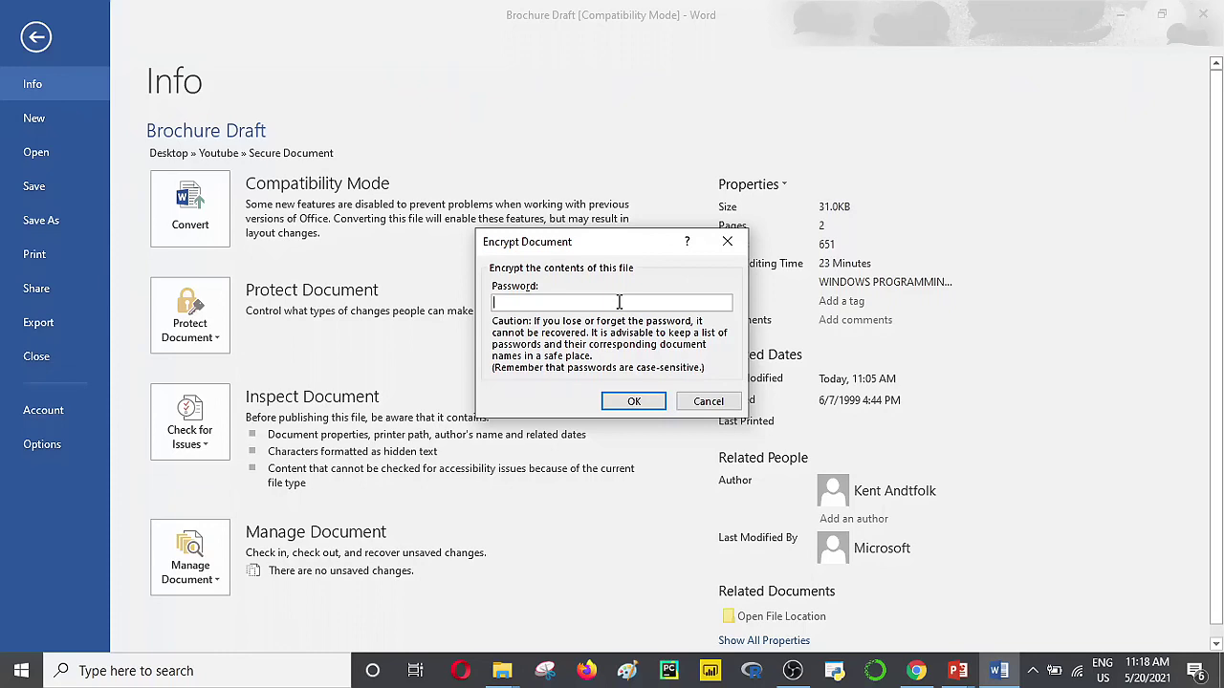
pyautogui.write('1234')
pyautogui.click(621, 405)
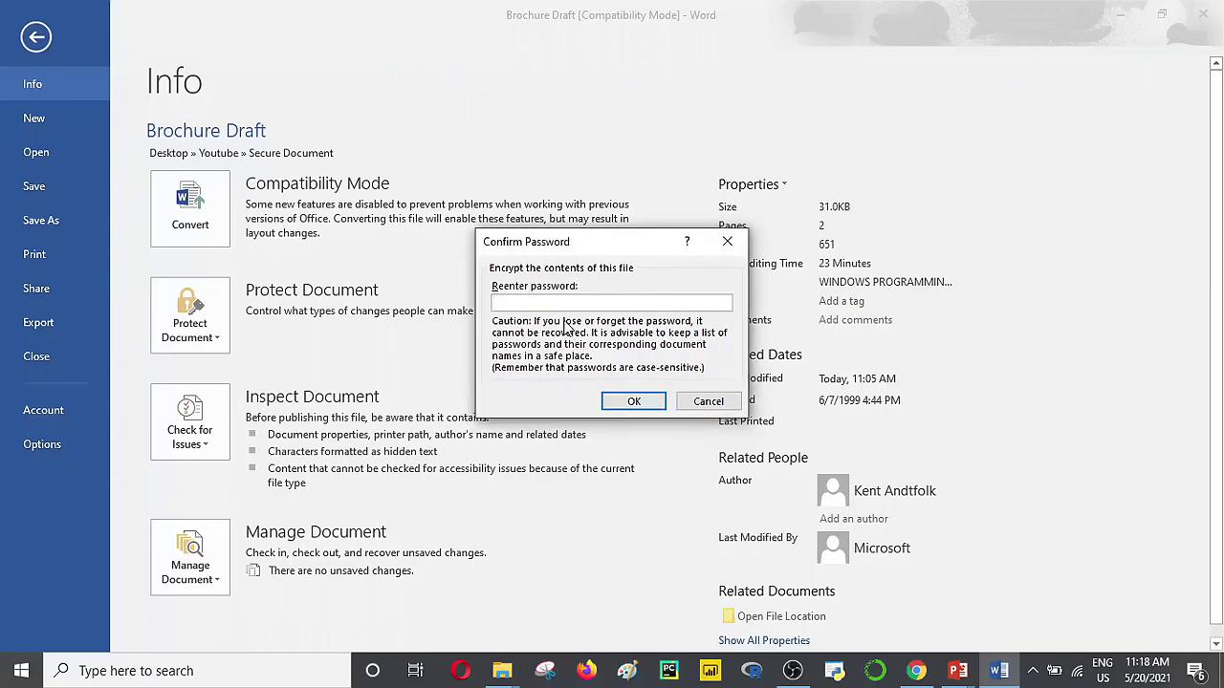
pyautogui.write('1234')
pyautogui.click(641, 403)
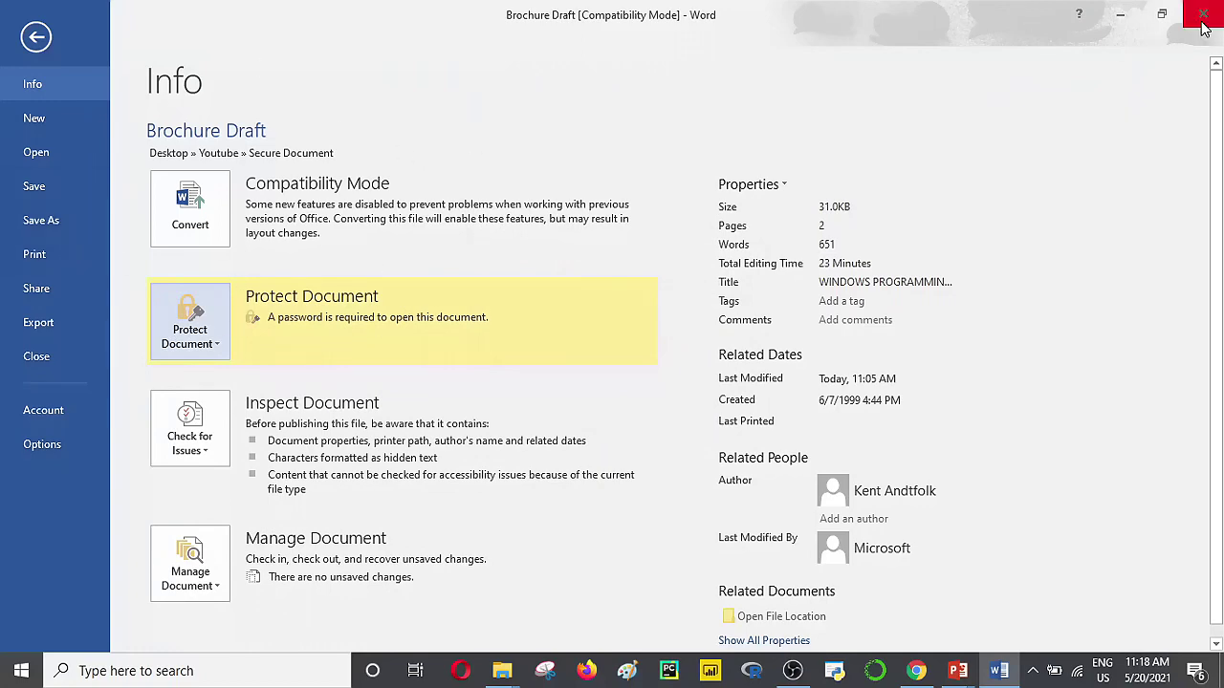
pyautogui.click(50, 186)
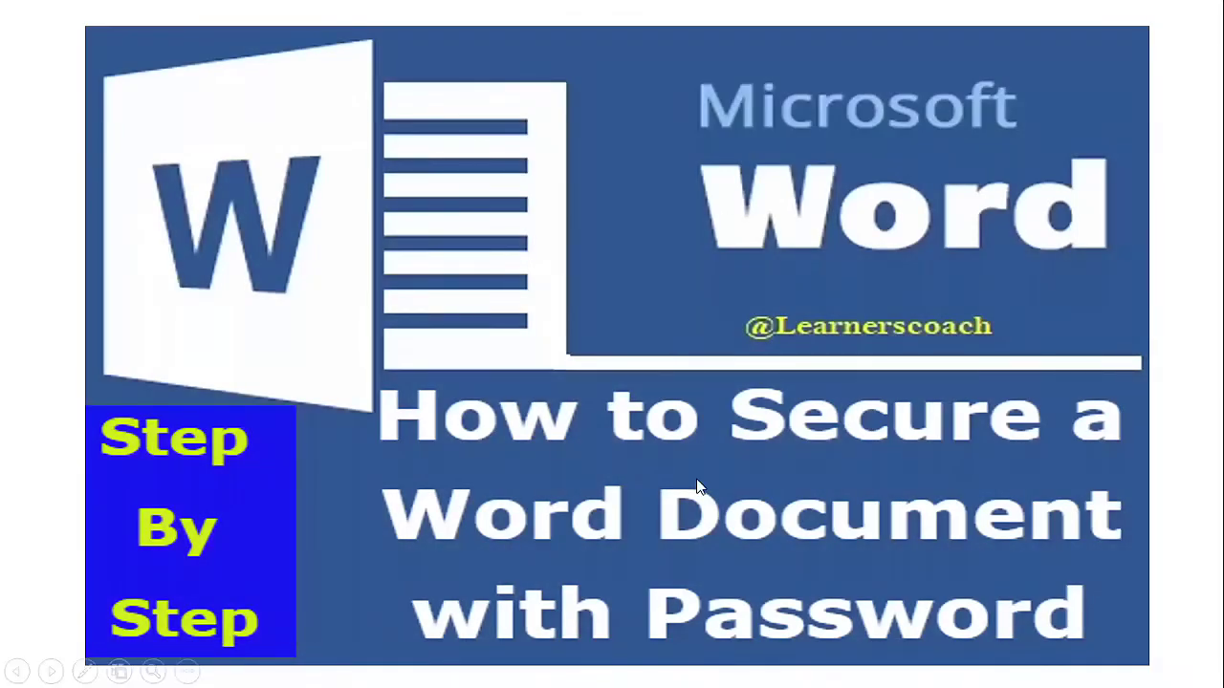
# Step: Exit the editing view and open Brochure Draft from the Secure Document folder window
pyautogui.press('Escape')
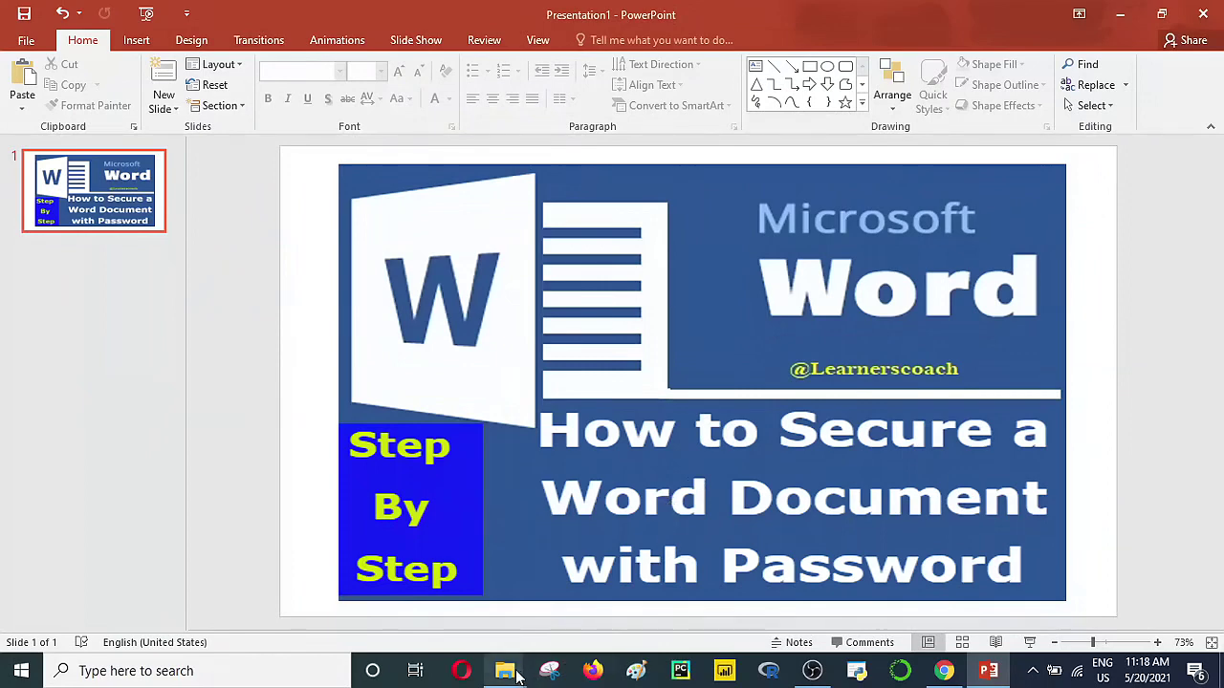
pyautogui.moveTo(519, 677)
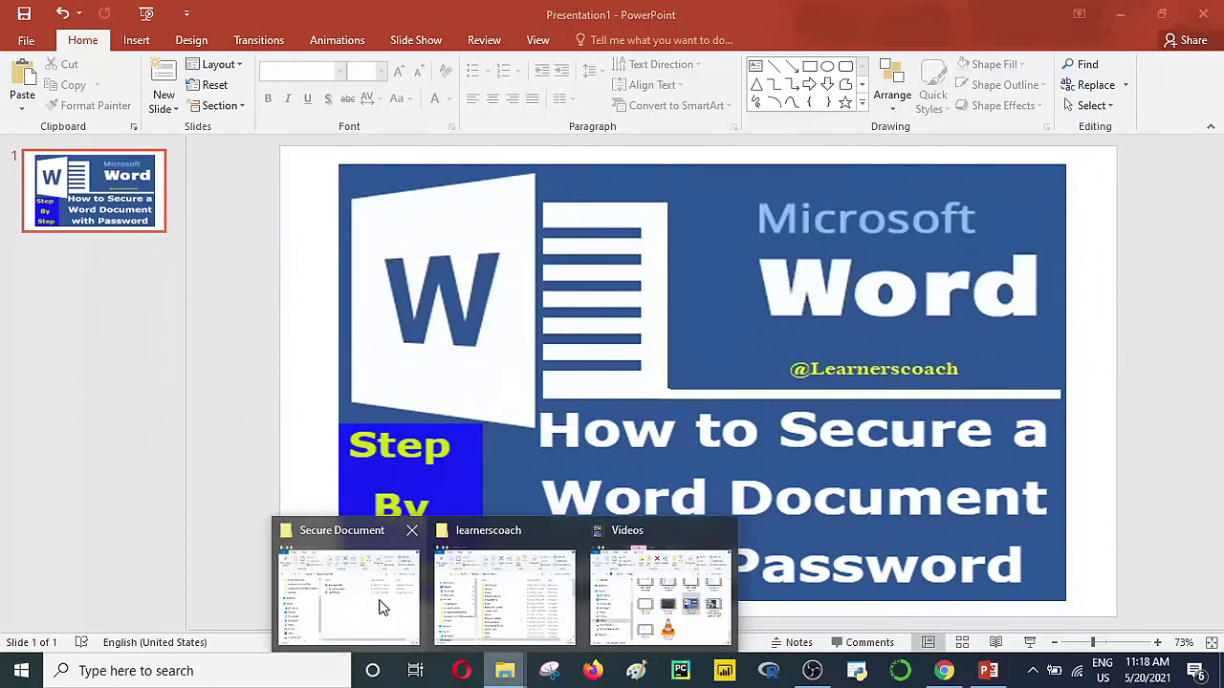
pyautogui.click(383, 607)
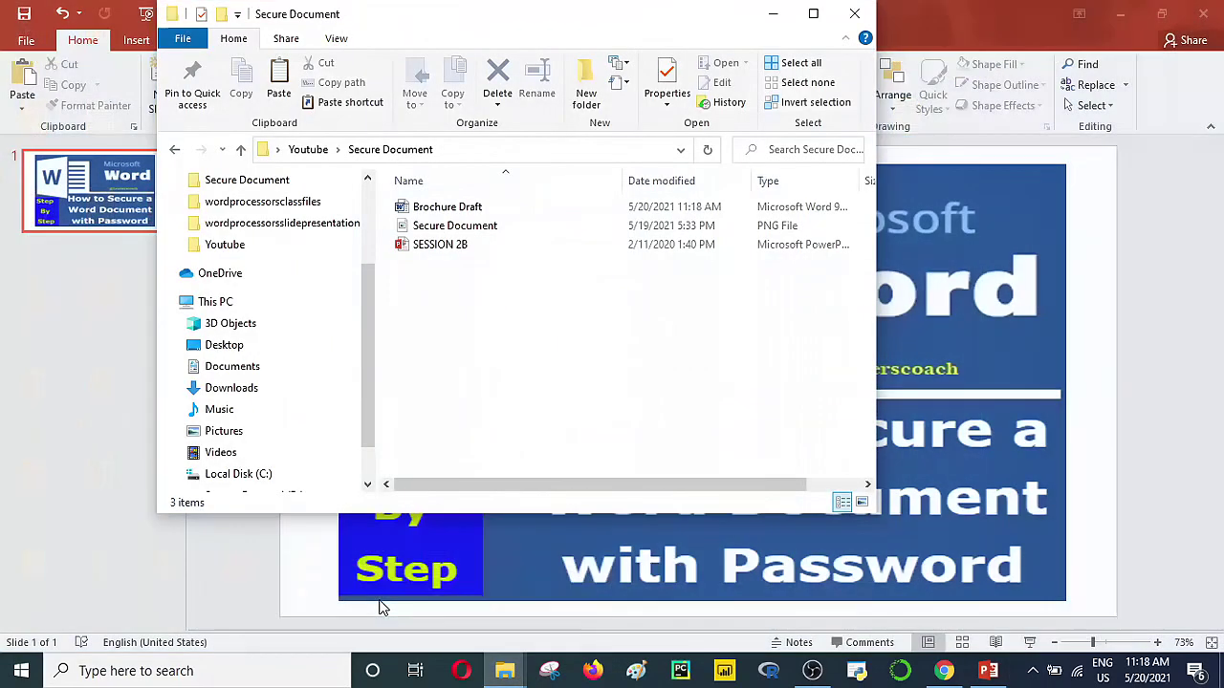
pyautogui.doubleClick(453, 210)
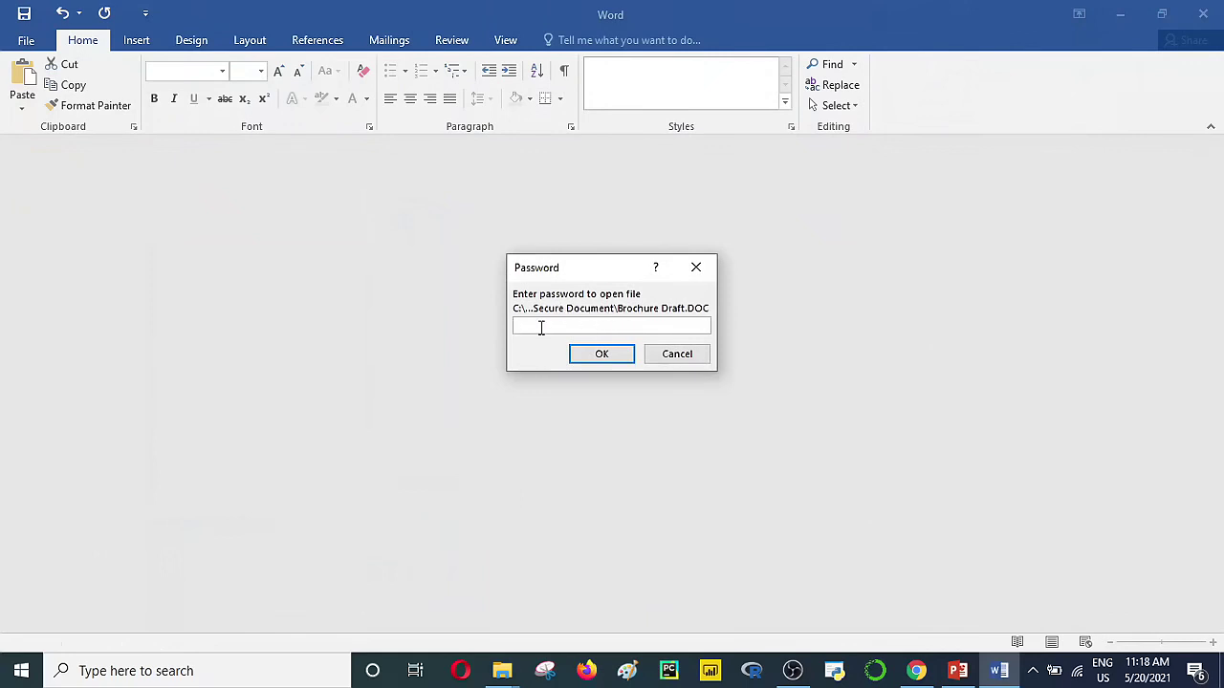
# Step: Enter a password in Word's open prompt, correct its last character, and submit it
pyautogui.write('1234')
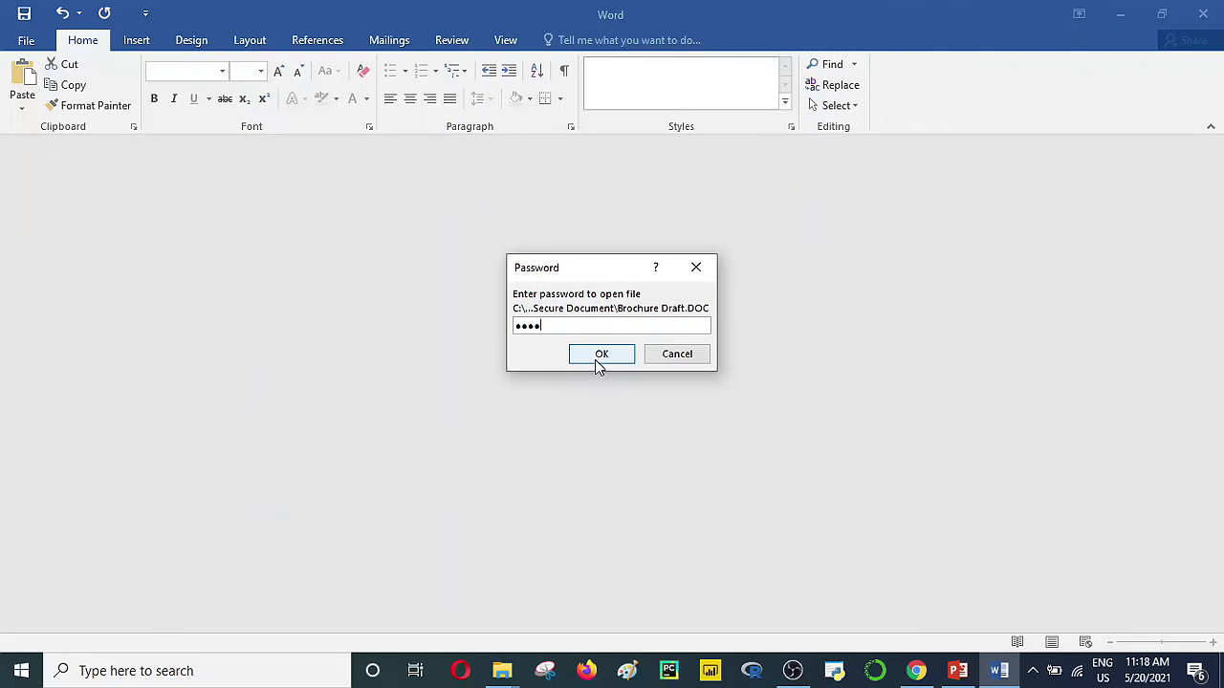
pyautogui.press('BackSpace')
pyautogui.write('45')
pyautogui.click(609, 357)
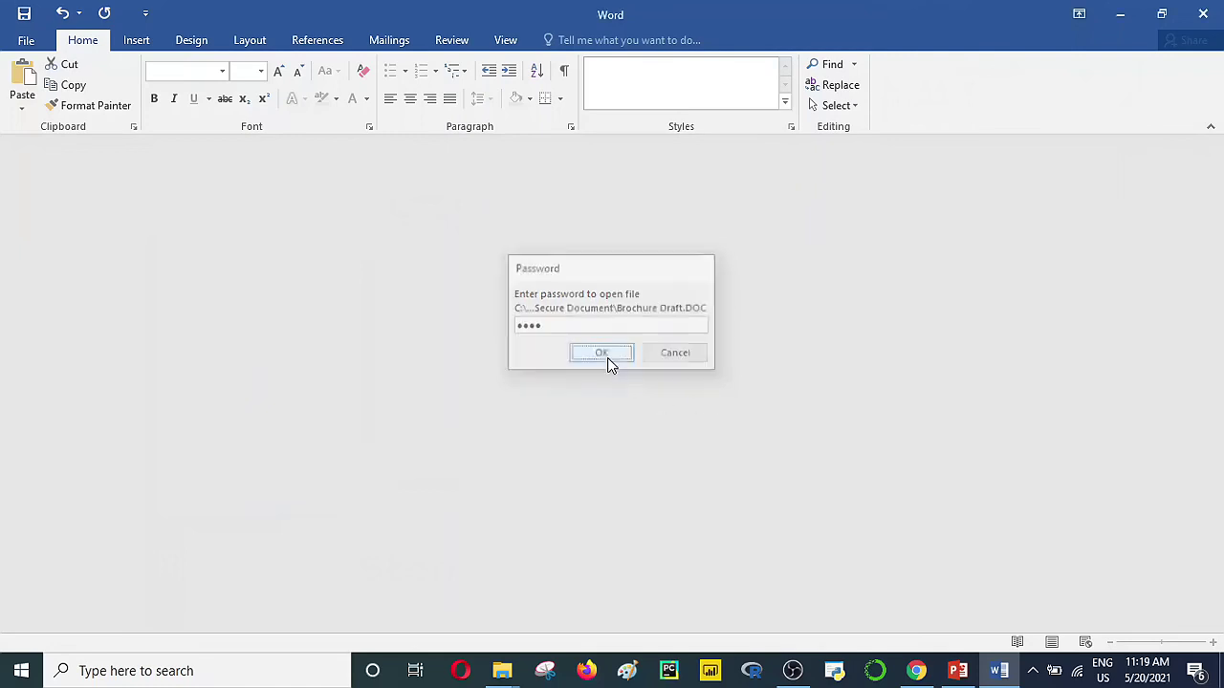
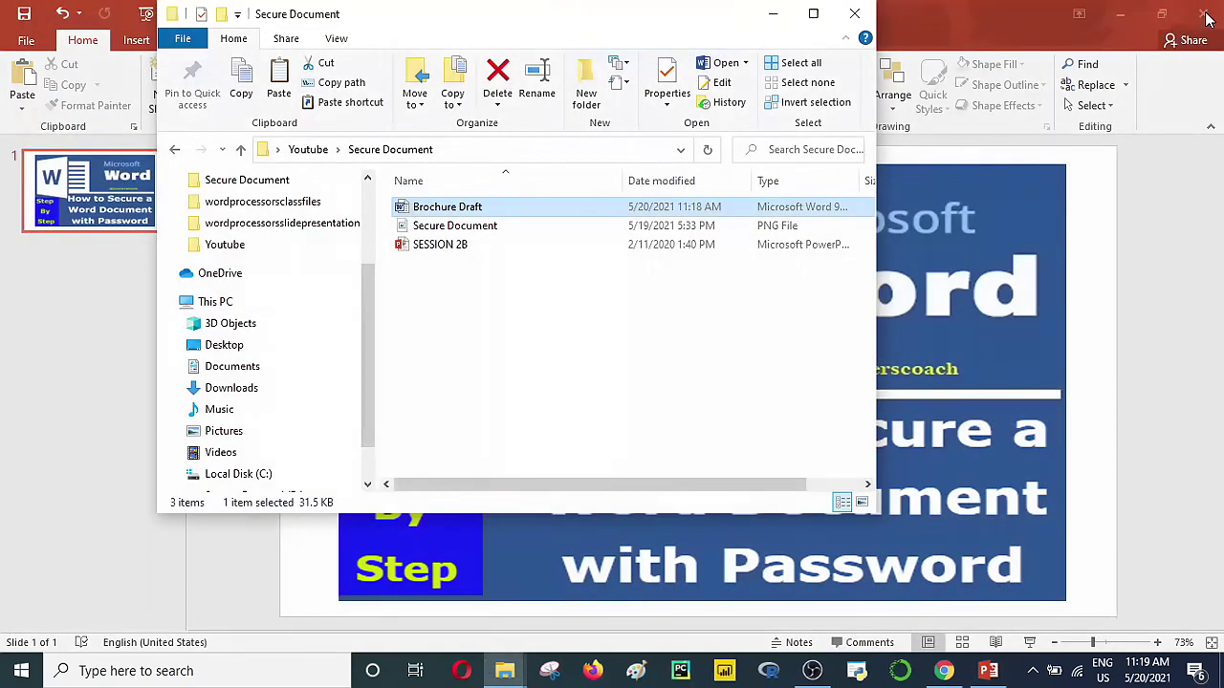
# Step: Reopen Brochure Draft from File Explorer and enter its password to open it in Word
pyautogui.doubleClick(494, 210)
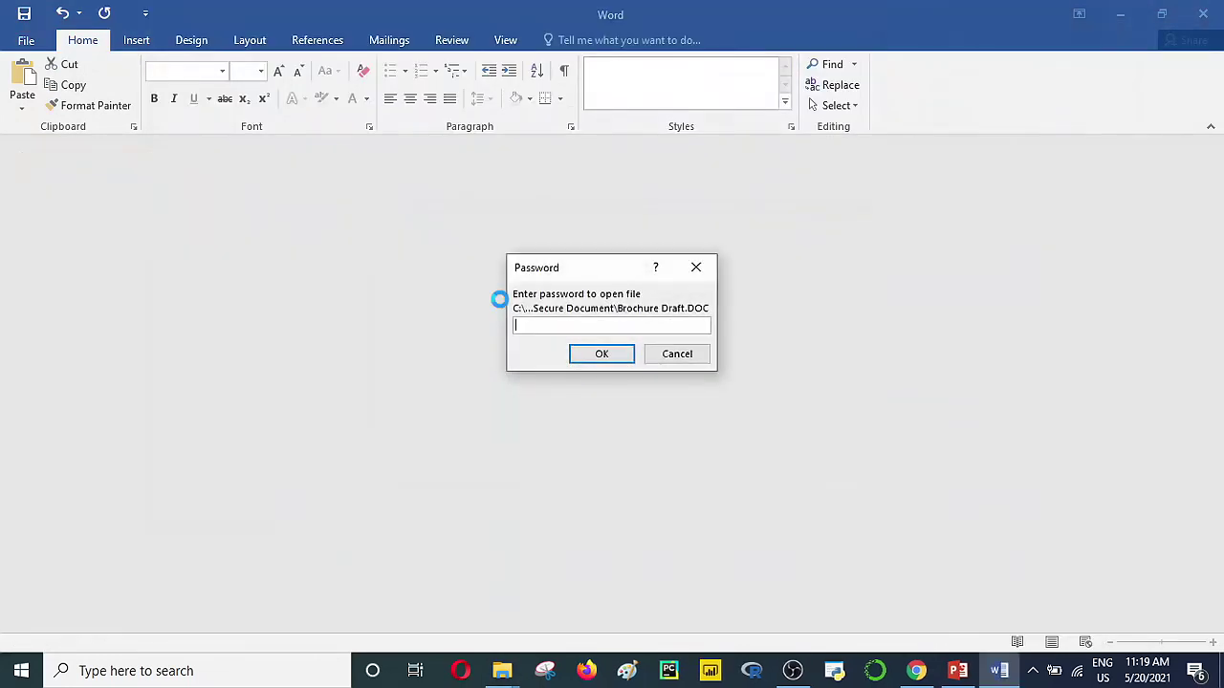
pyautogui.write('****')
pyautogui.click(596, 355)
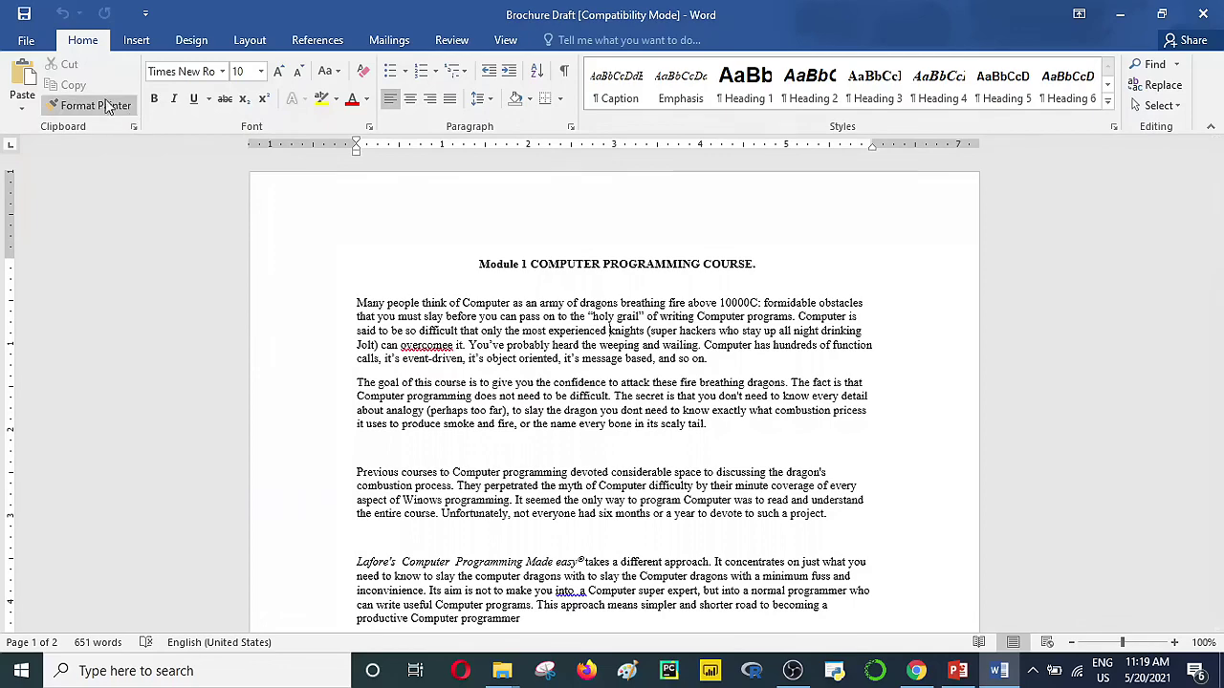
# Step: Clear Brochure Draft's encryption password under Protect Document and return to editing
pyautogui.click(29, 43)
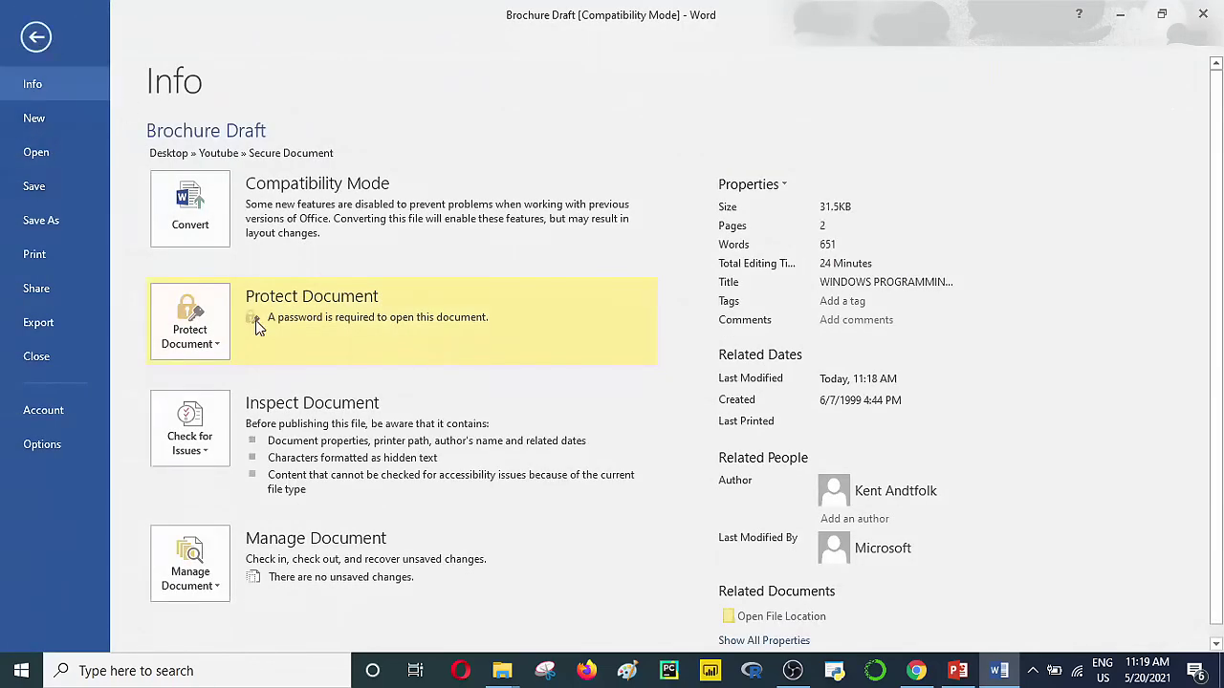
pyautogui.click(211, 351)
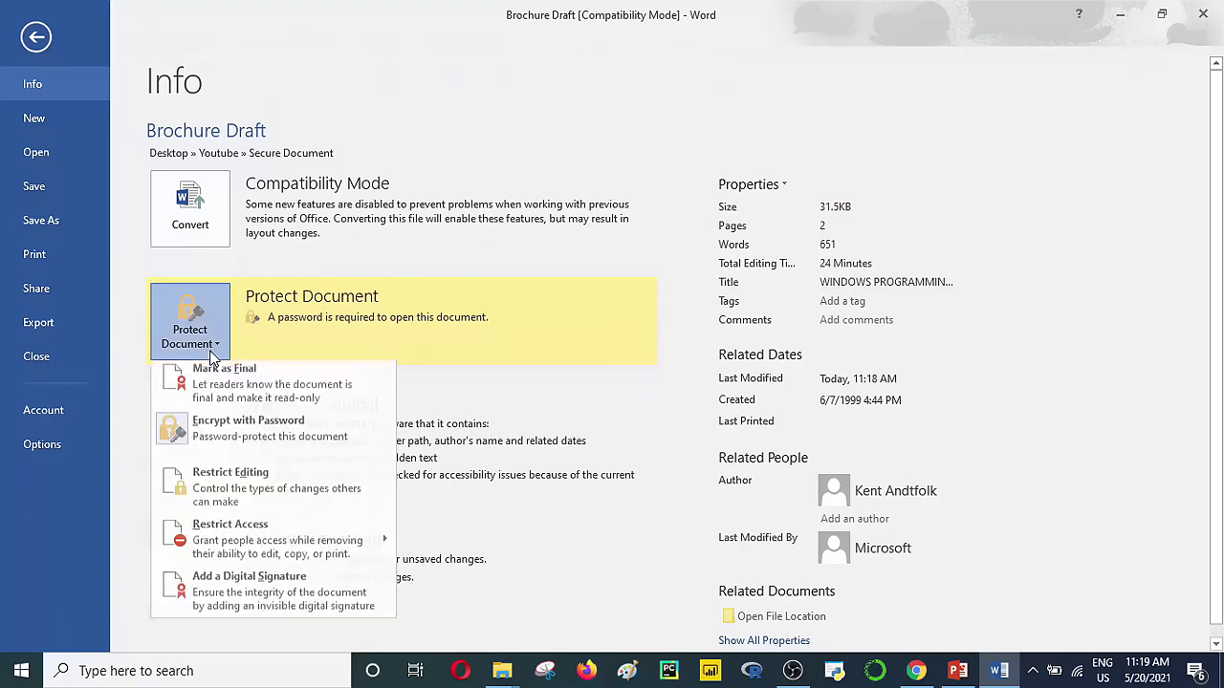
pyautogui.click(220, 442)
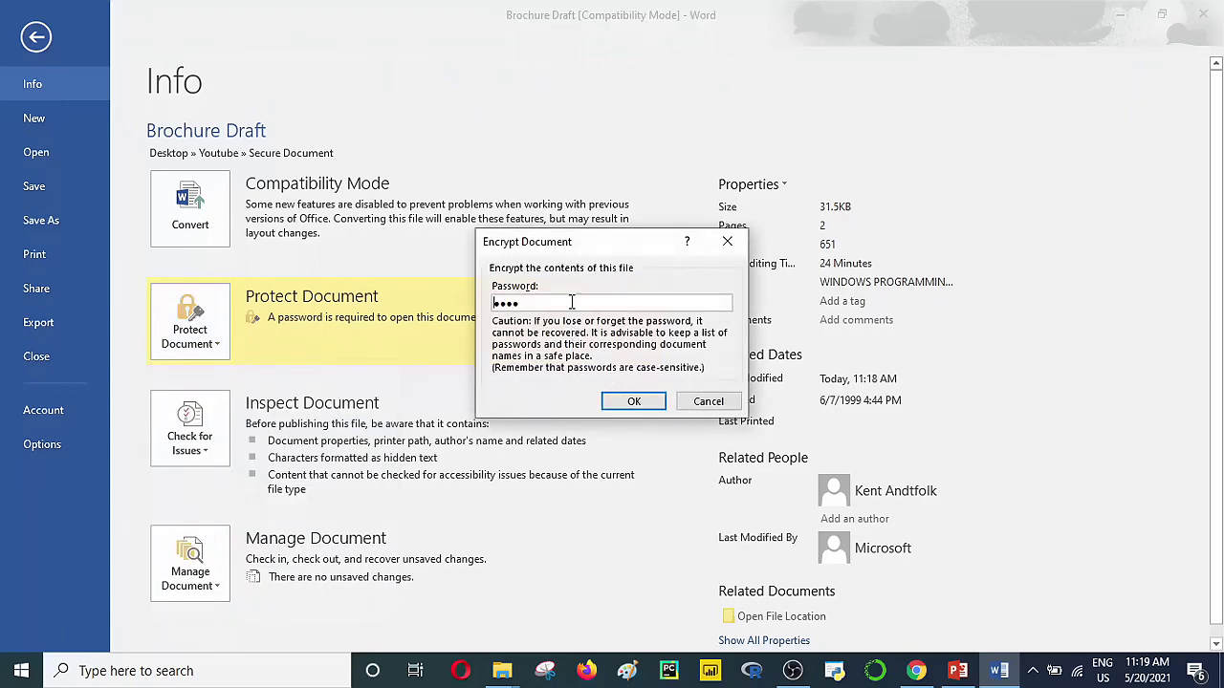
pyautogui.press('BackSpace')
pyautogui.press('BackSpace')
pyautogui.press('BackSpace')
pyautogui.press('BackSpace')
pyautogui.click(637, 403)
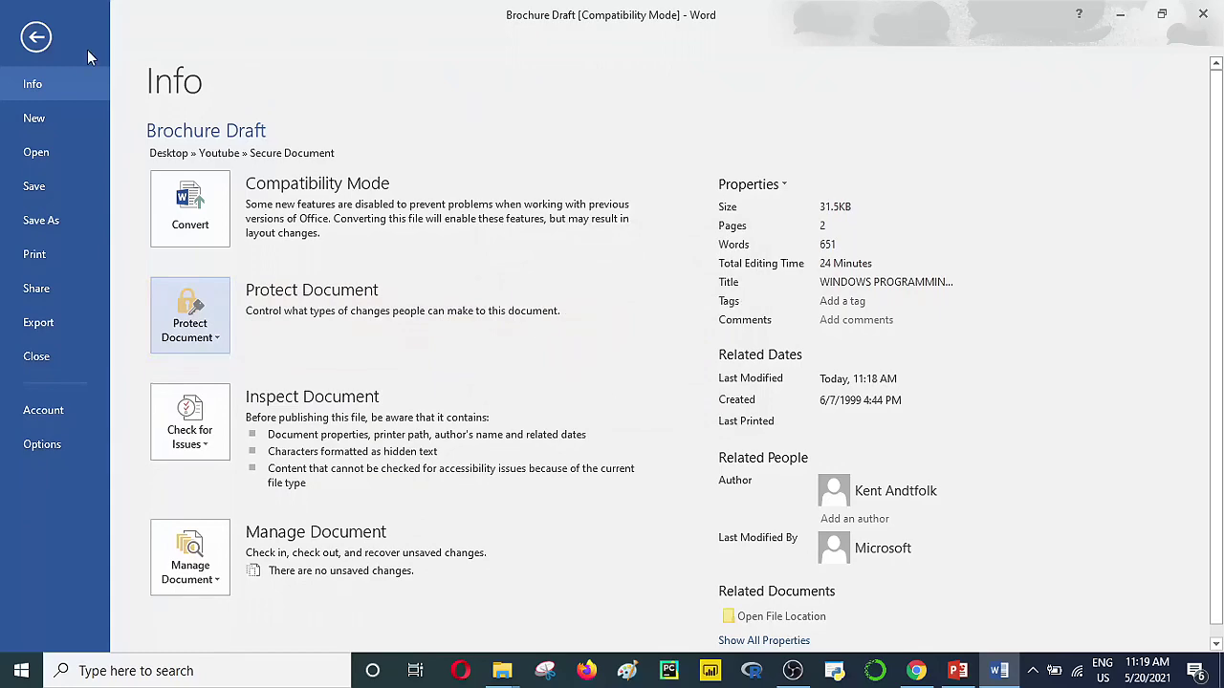
pyautogui.click(37, 38)
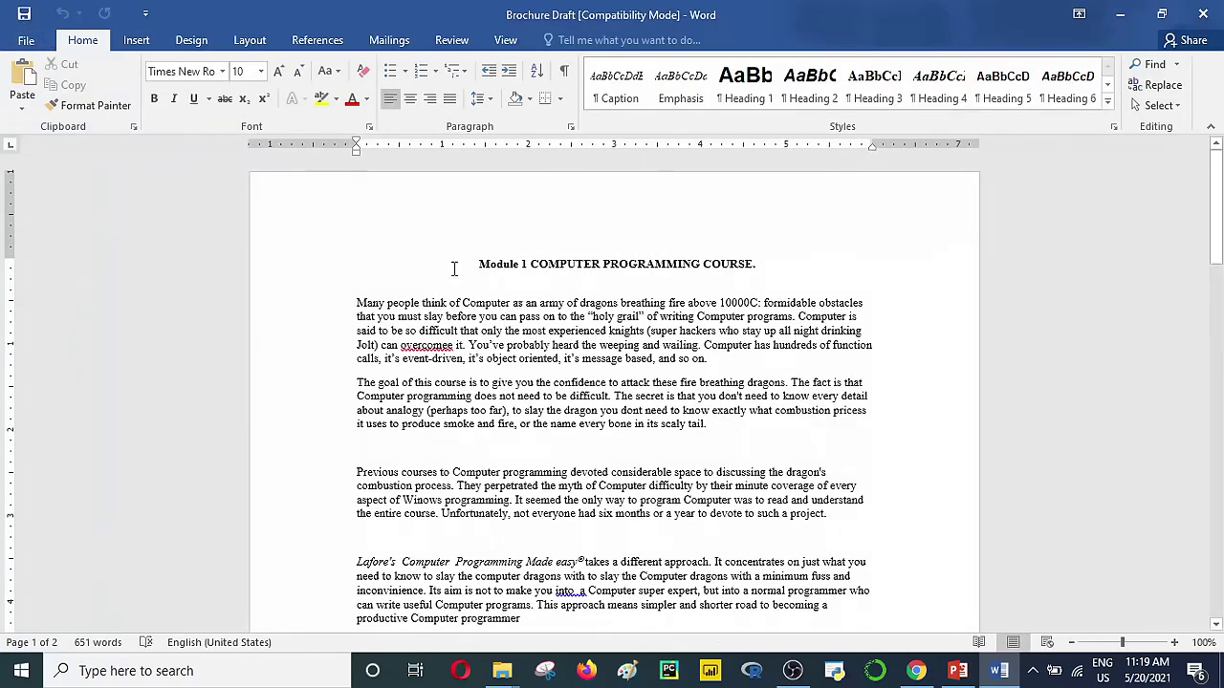
# Step: Save the unencrypted draft and delete 'Module 1' before COMPUTER PROGRAMMING COURSE in the heading
pyautogui.click(23, 16)
pyautogui.click(529, 261)
pyautogui.press('BackSpace')
pyautogui.press('BackSpace')
pyautogui.press('BackSpace')
pyautogui.press('BackSpace')
pyautogui.press('BackSpace')
pyautogui.press('BackSpace')
pyautogui.press('BackSpace')
pyautogui.press('BackSpace')
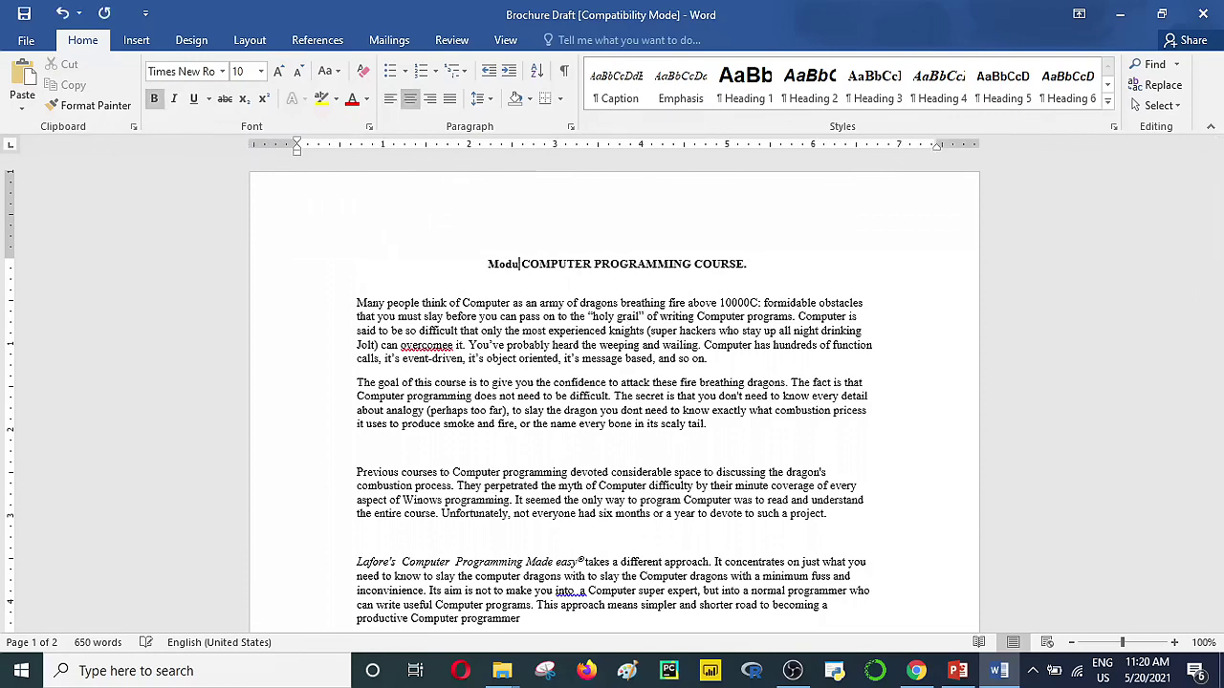
pyautogui.press('BackSpace')
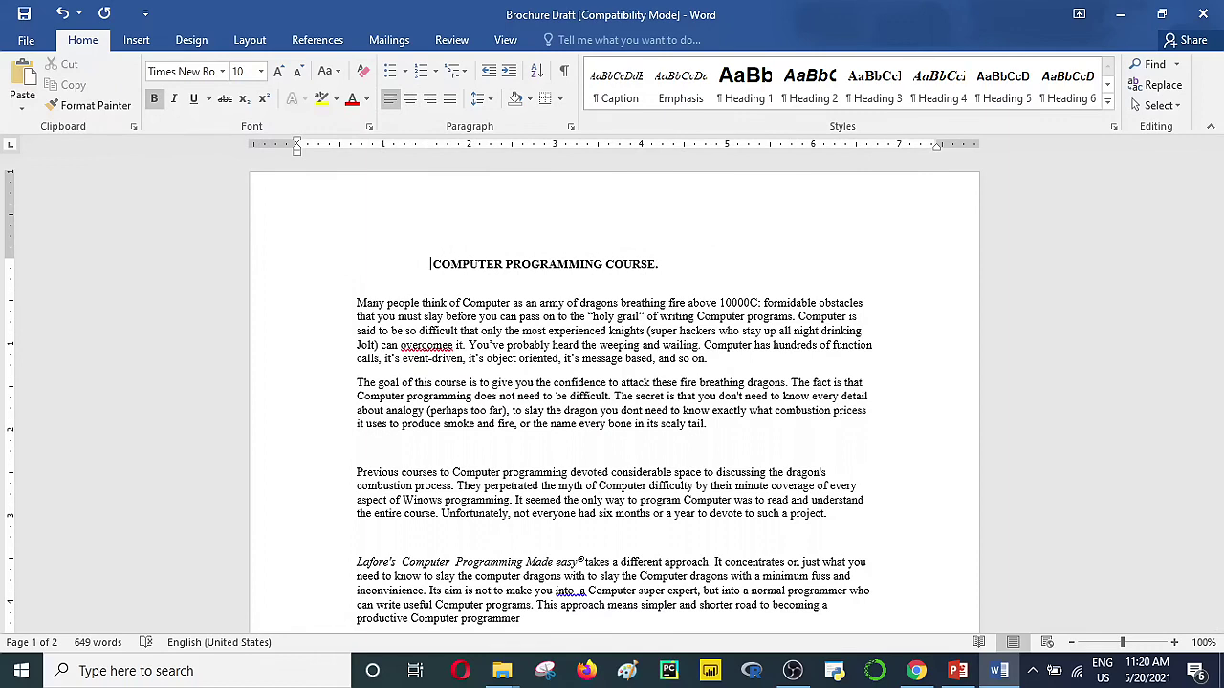
pyautogui.click(586, 343)
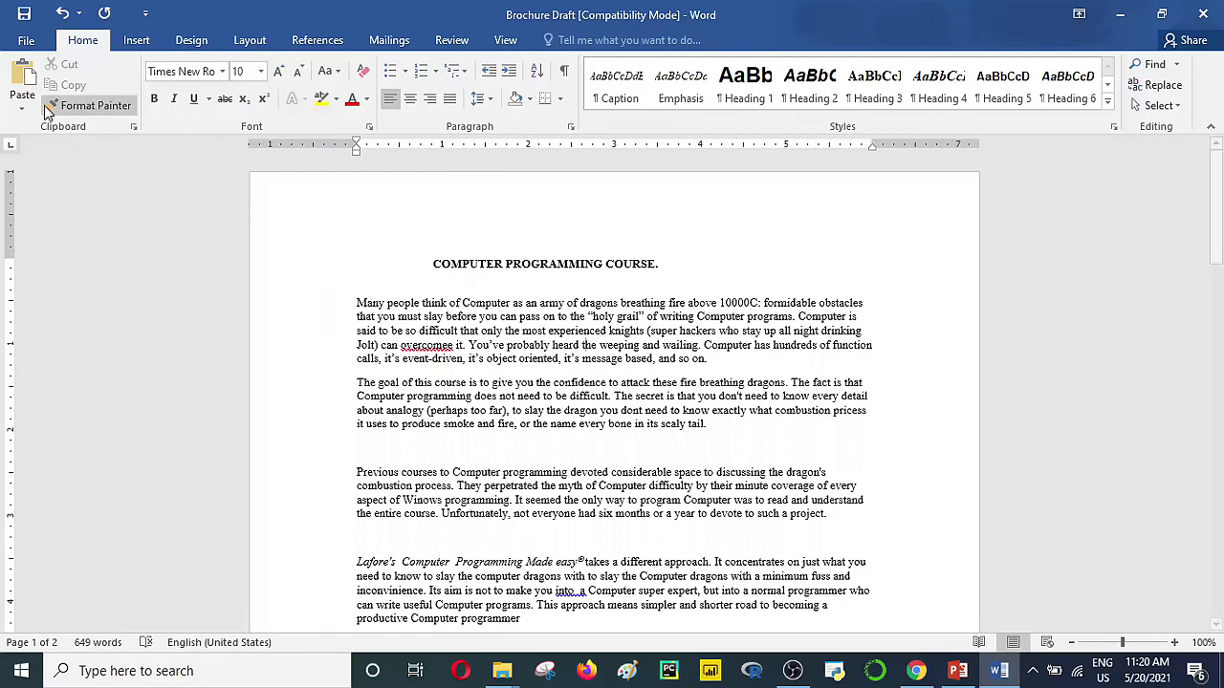
# Step: Open the Restrict Editing pane via File > Info > Protect Document
pyautogui.click(28, 44)
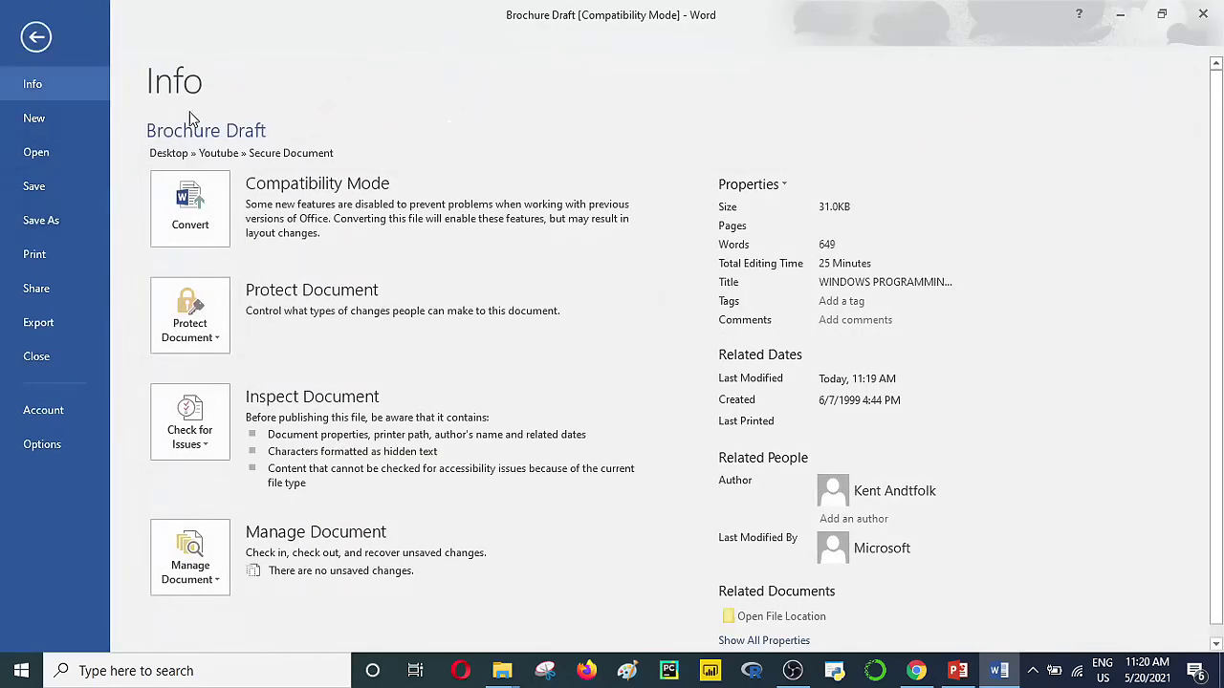
pyautogui.click(216, 346)
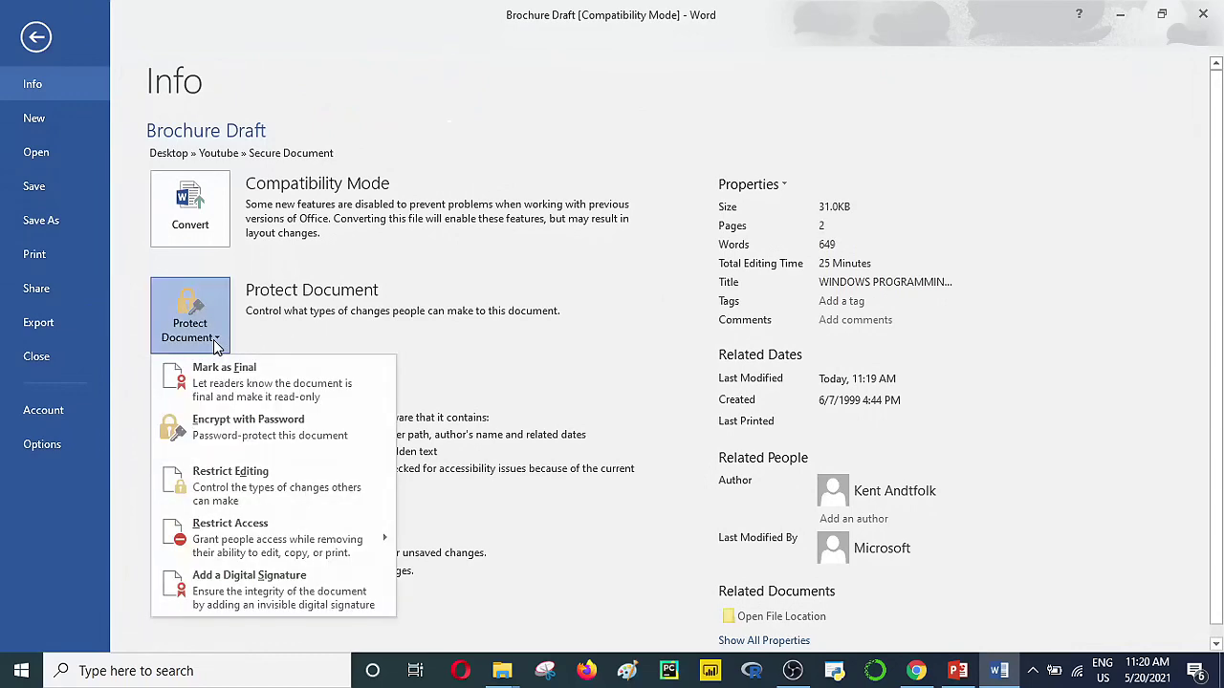
pyautogui.click(216, 486)
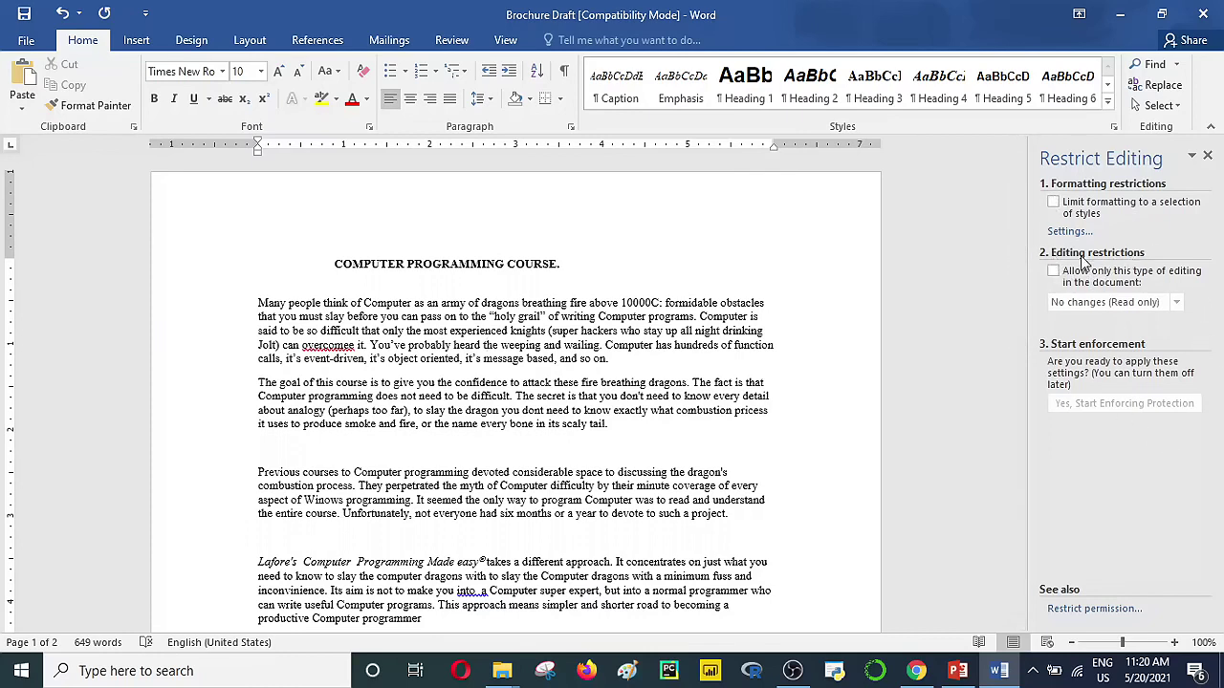
# Step: Allow only No changes (Read only) editing in the Restrict Editing pane
pyautogui.click(1054, 273)
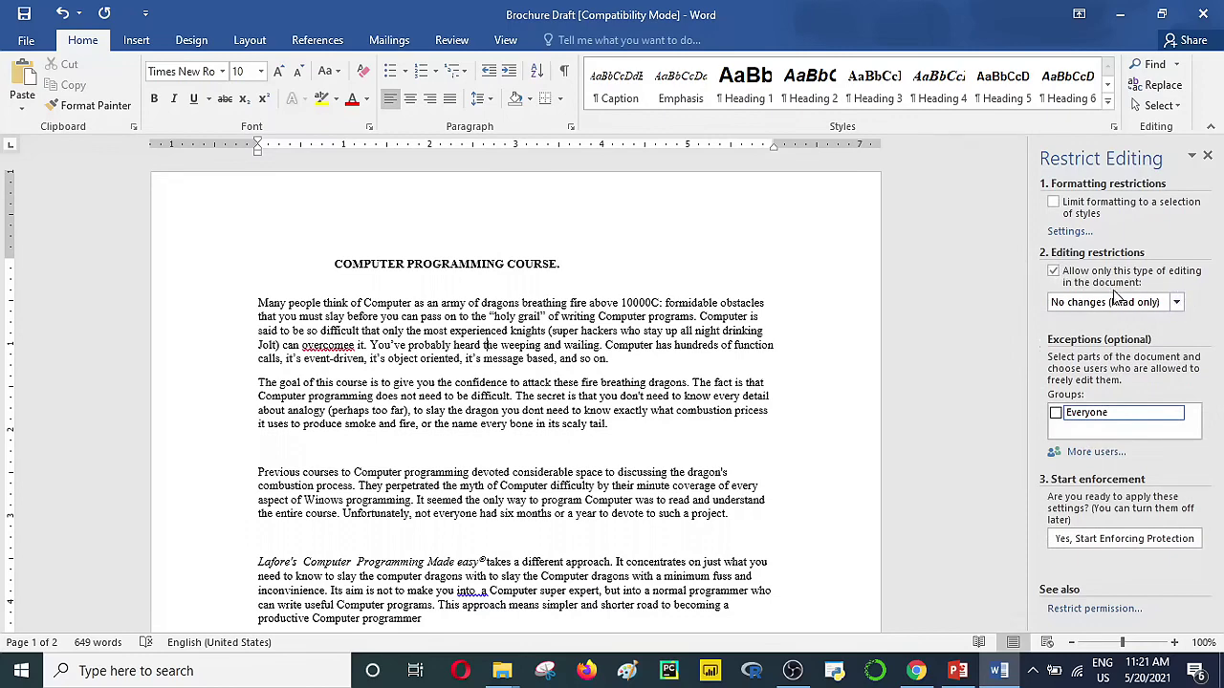
pyautogui.click(1178, 303)
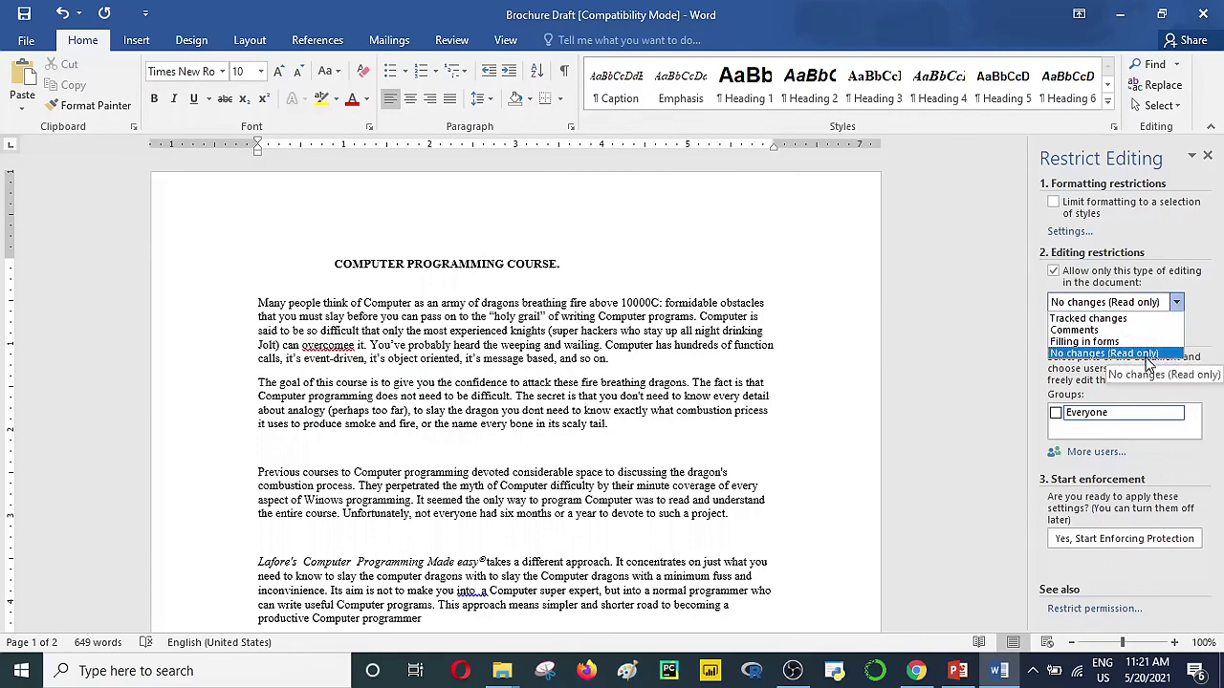
pyautogui.click(1147, 354)
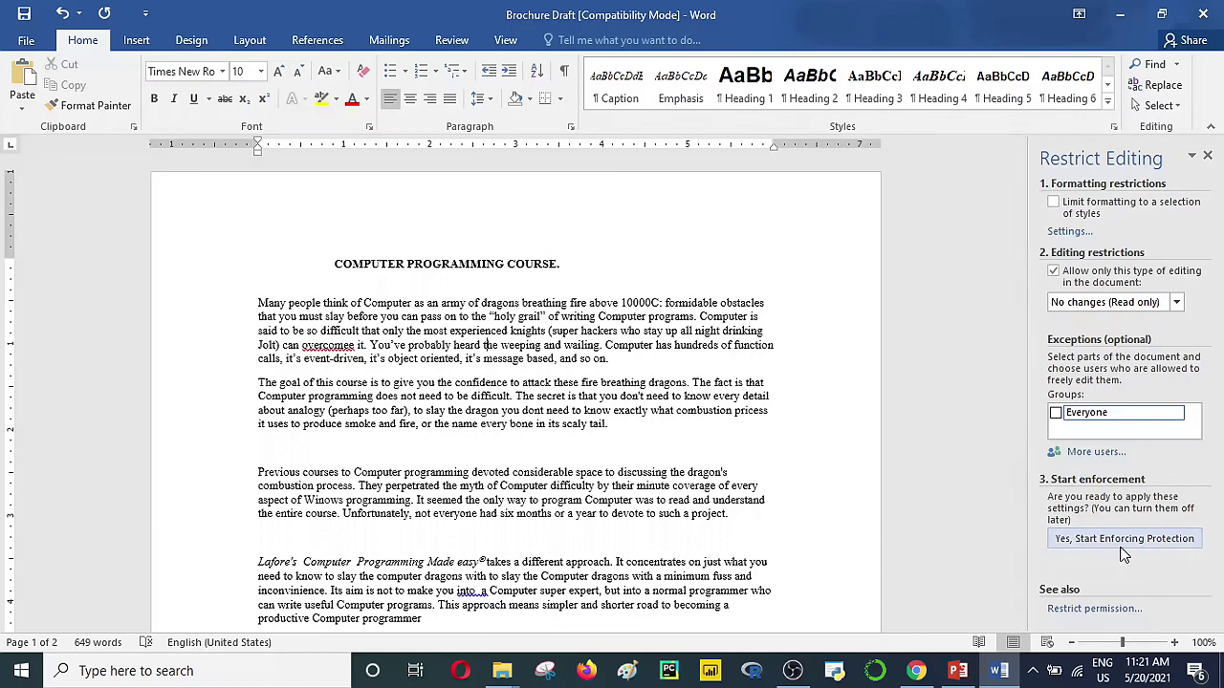
# Step: Add a 'Module 1' line below the heading, correcting a typo while typing
pyautogui.click(574, 264)
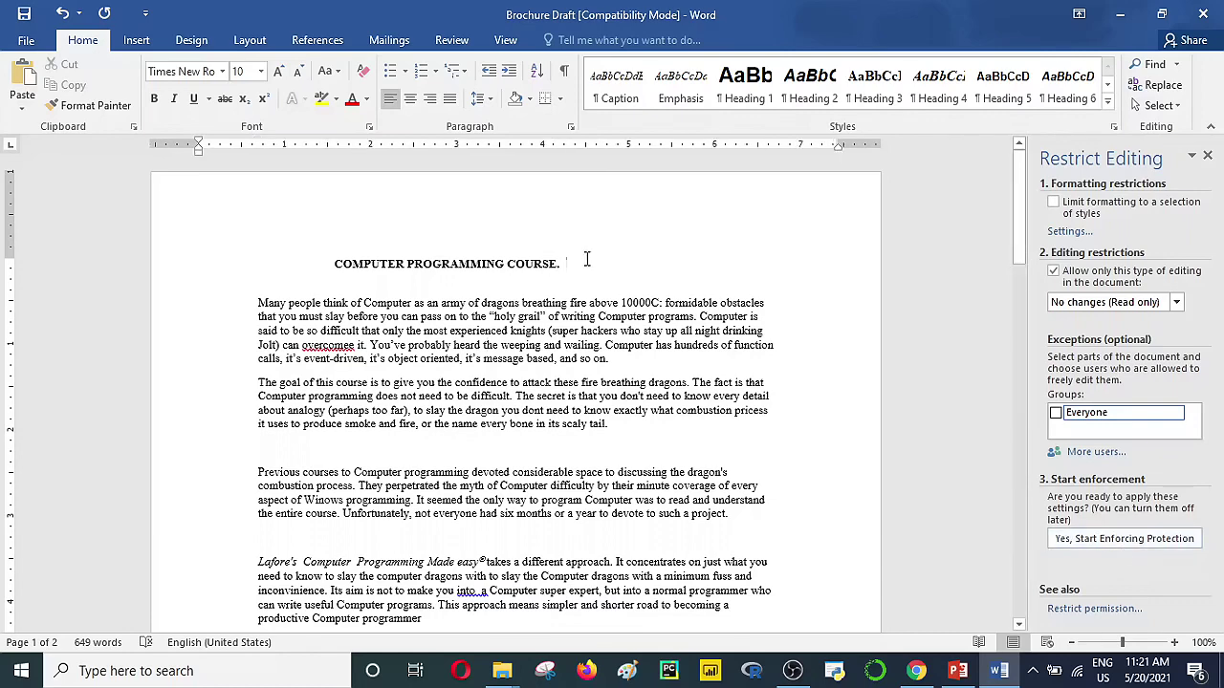
pyautogui.press('Return')
pyautogui.write('Mod')
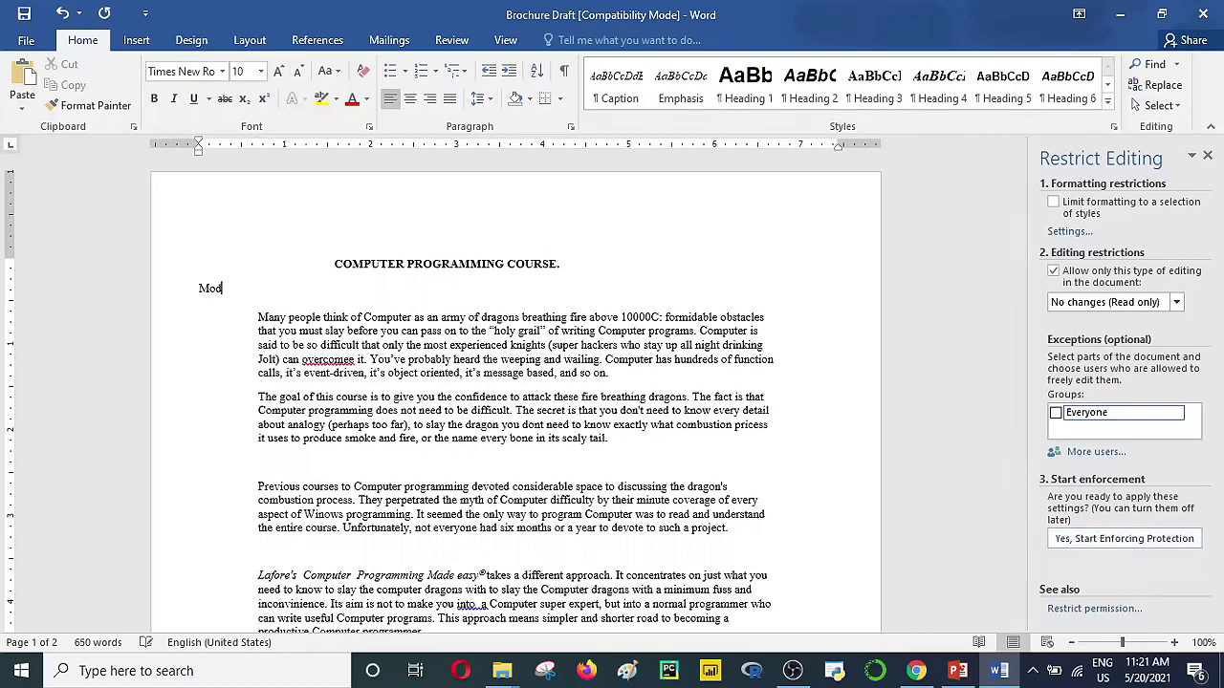
pyautogui.write('ule 1')
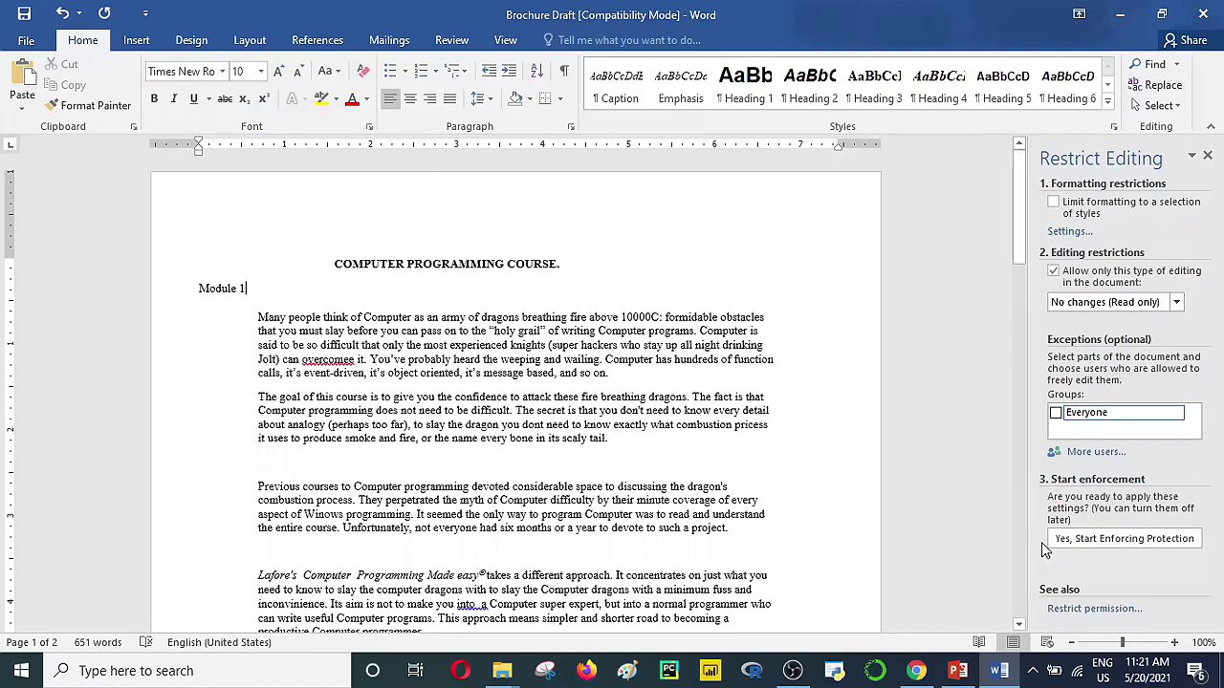
# Step: Start enforcing the read-only protection, entering and confirming a protection password
pyautogui.click(1094, 545)
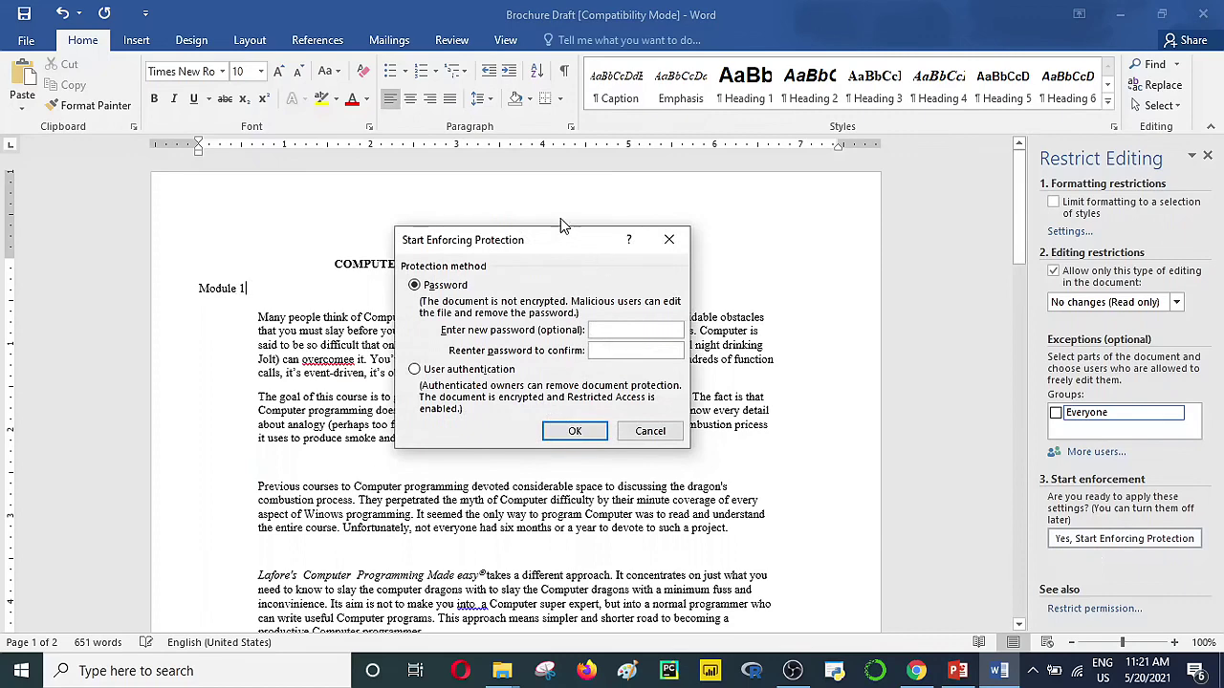
pyautogui.moveTo(563, 245); pyautogui.dragTo(502, 246)
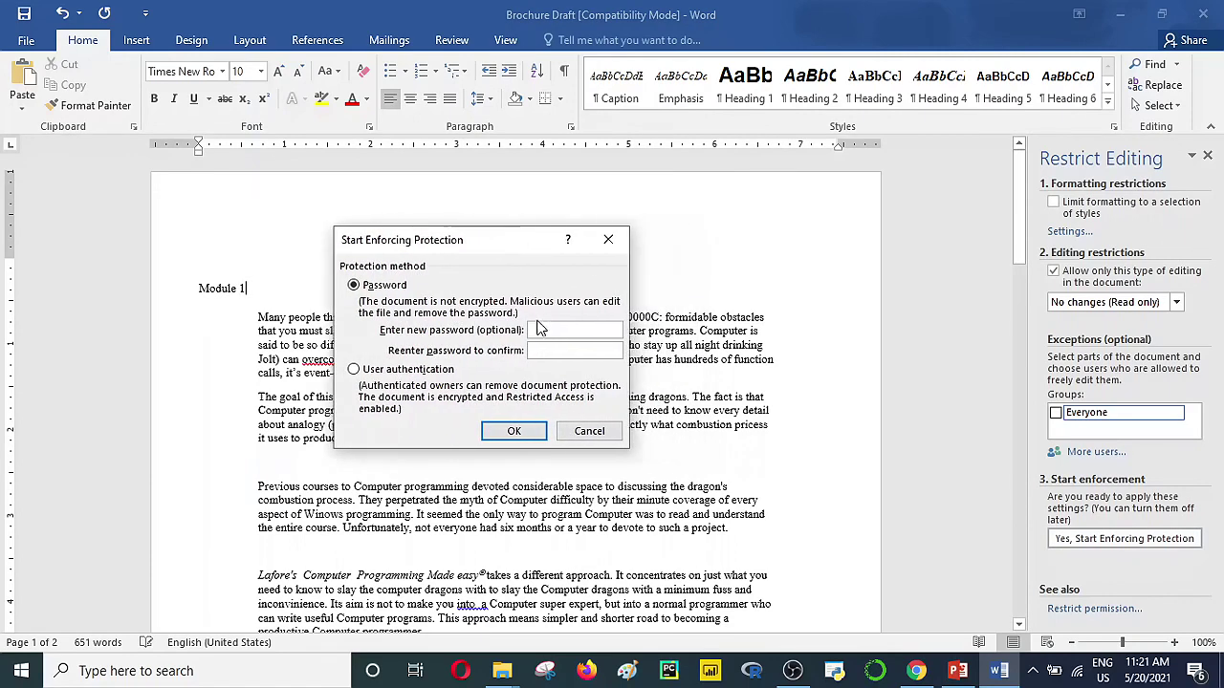
pyautogui.write('12341234')
pyautogui.click(515, 430)
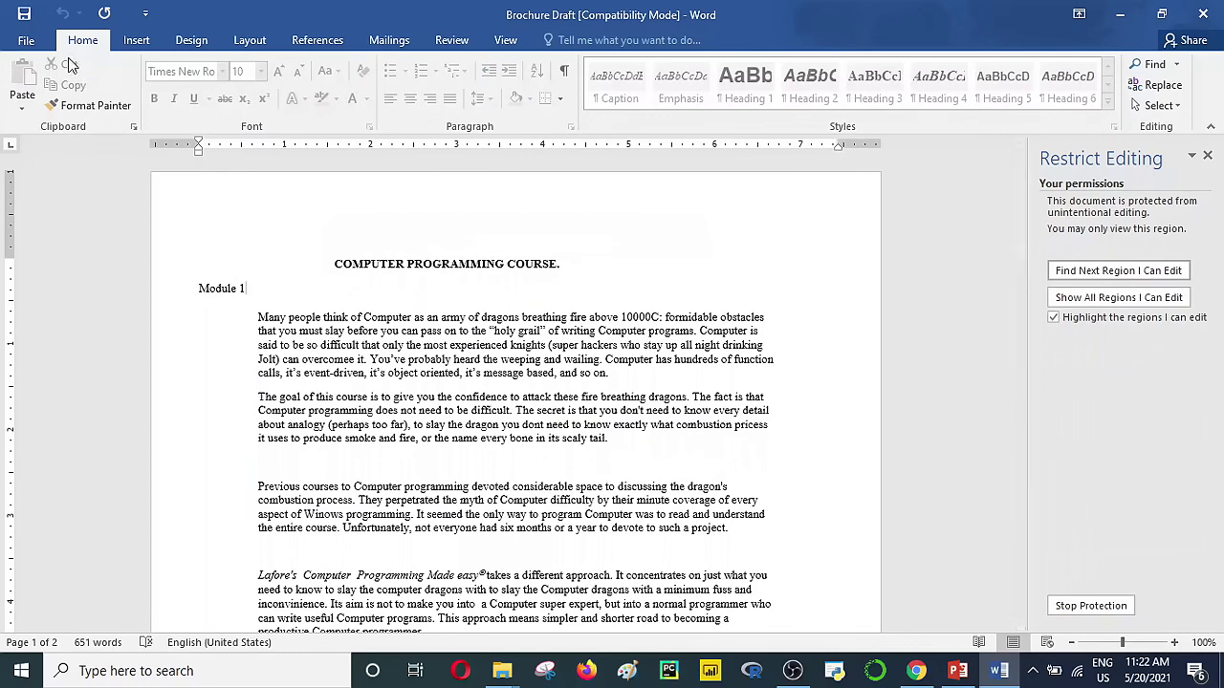
# Step: Save the protected document and verify Backspace edits are refused in its paragraphs
pyautogui.click(27, 17)
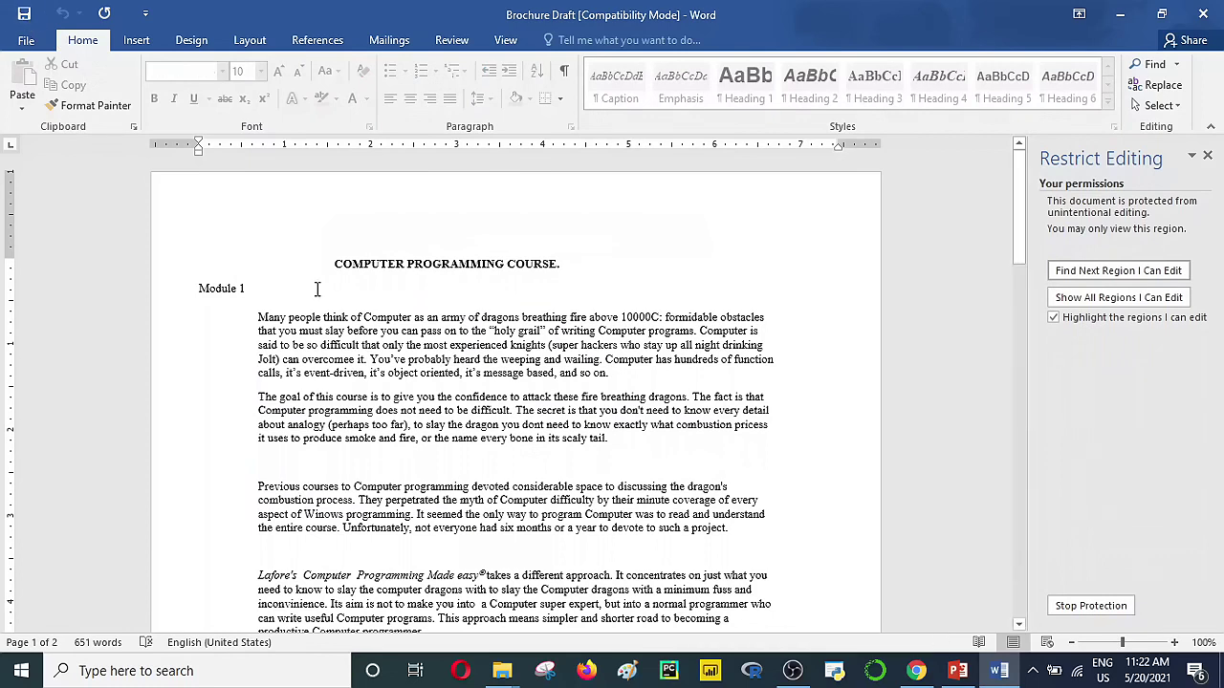
pyautogui.press('BackSpace')
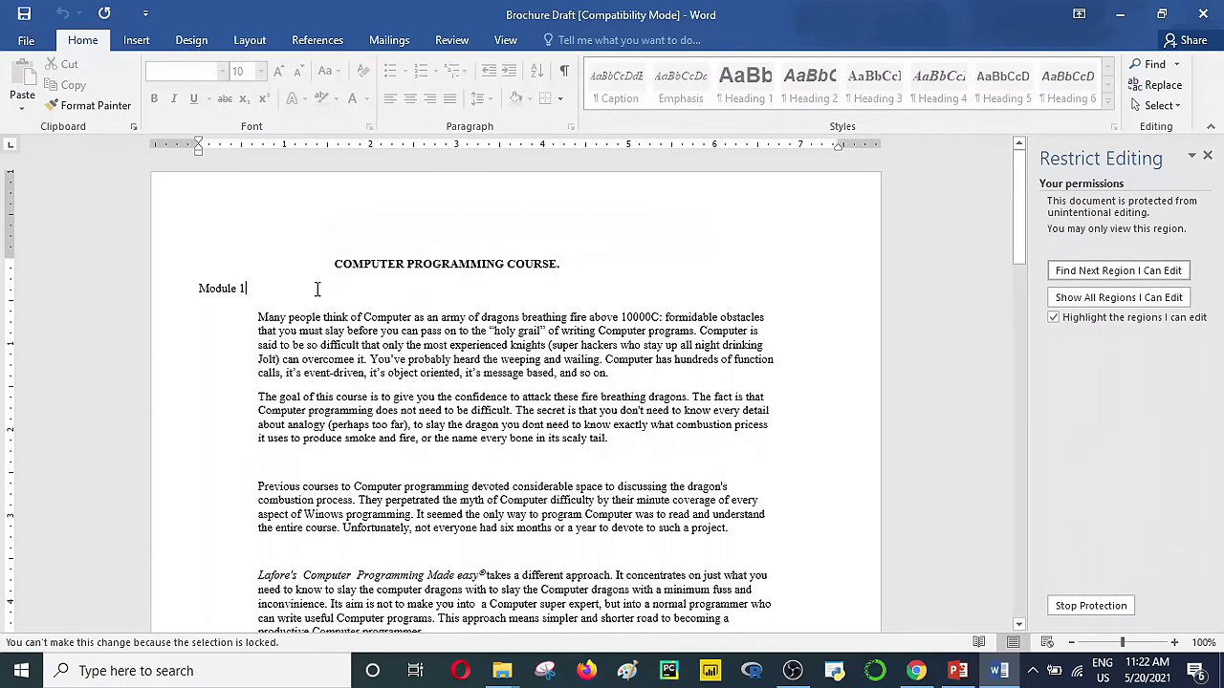
pyautogui.click(357, 423)
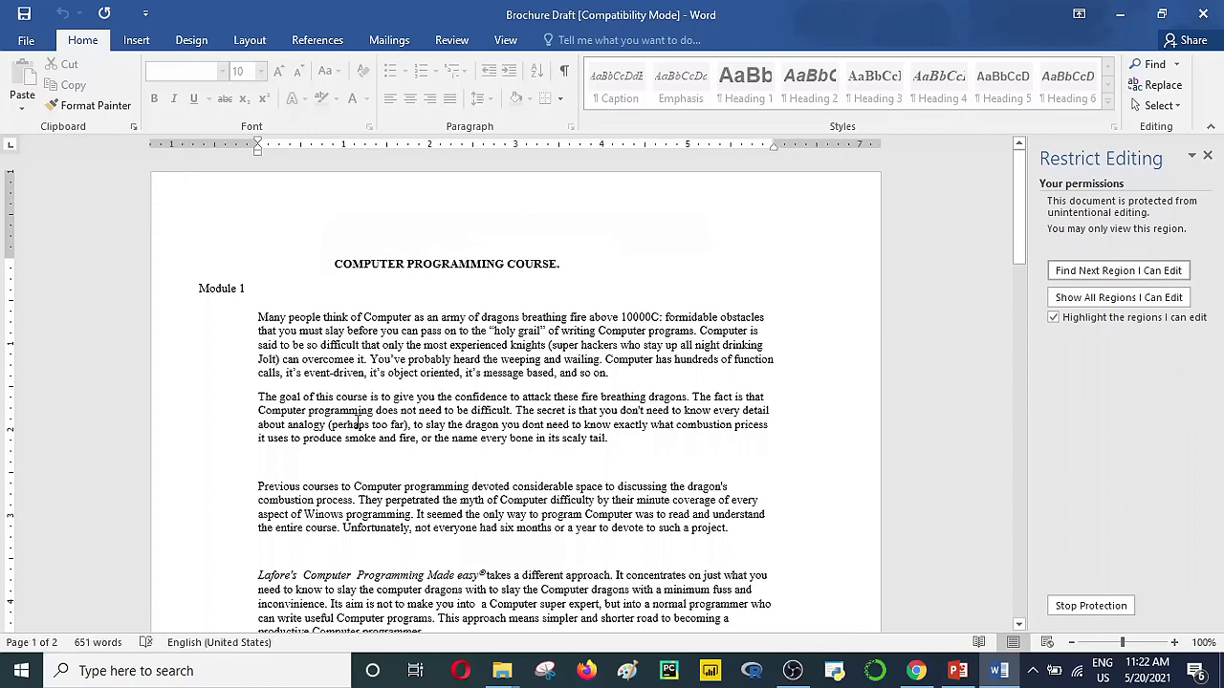
pyautogui.press('BackSpace')
pyautogui.click(457, 330)
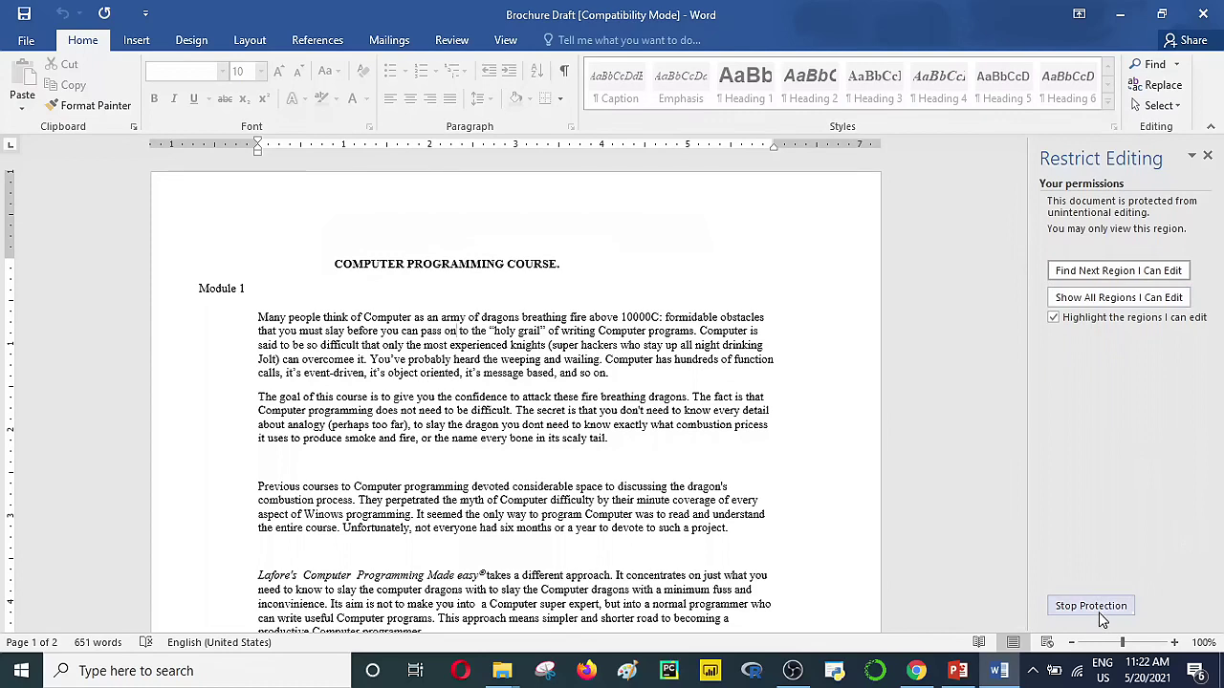
# Step: Stop Protection by entering the protection password in the Unprotect Document dialog
pyautogui.click(1099, 609)
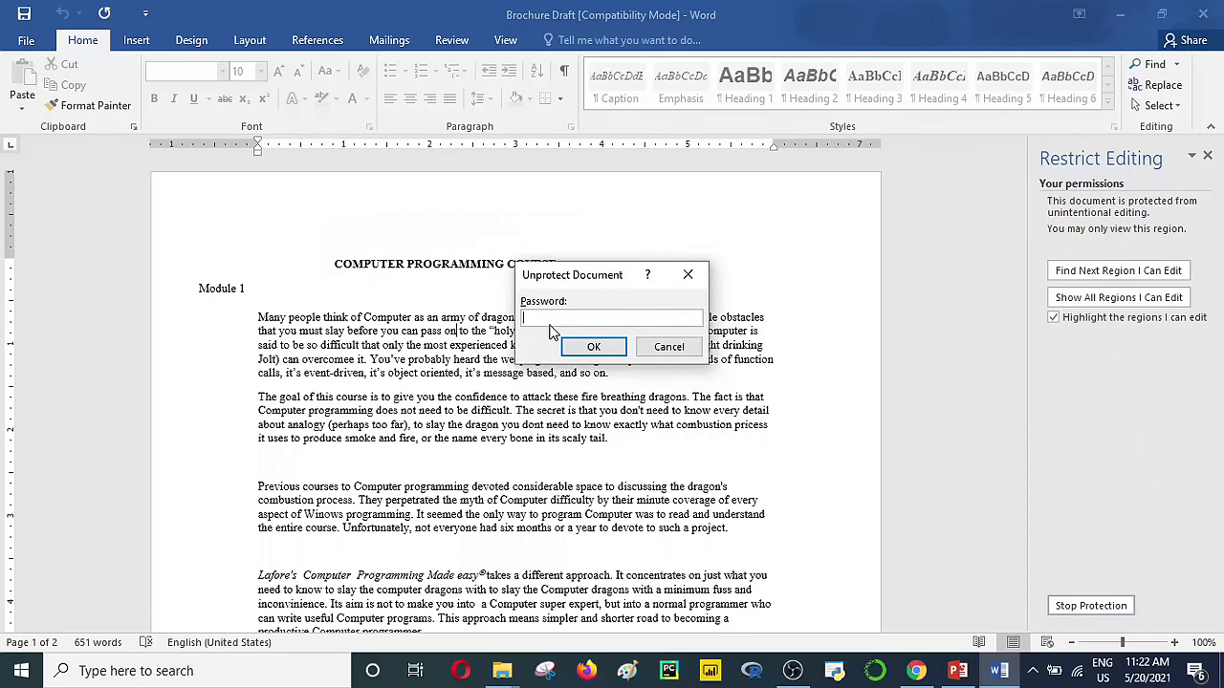
pyautogui.write('1234')
pyautogui.click(581, 347)
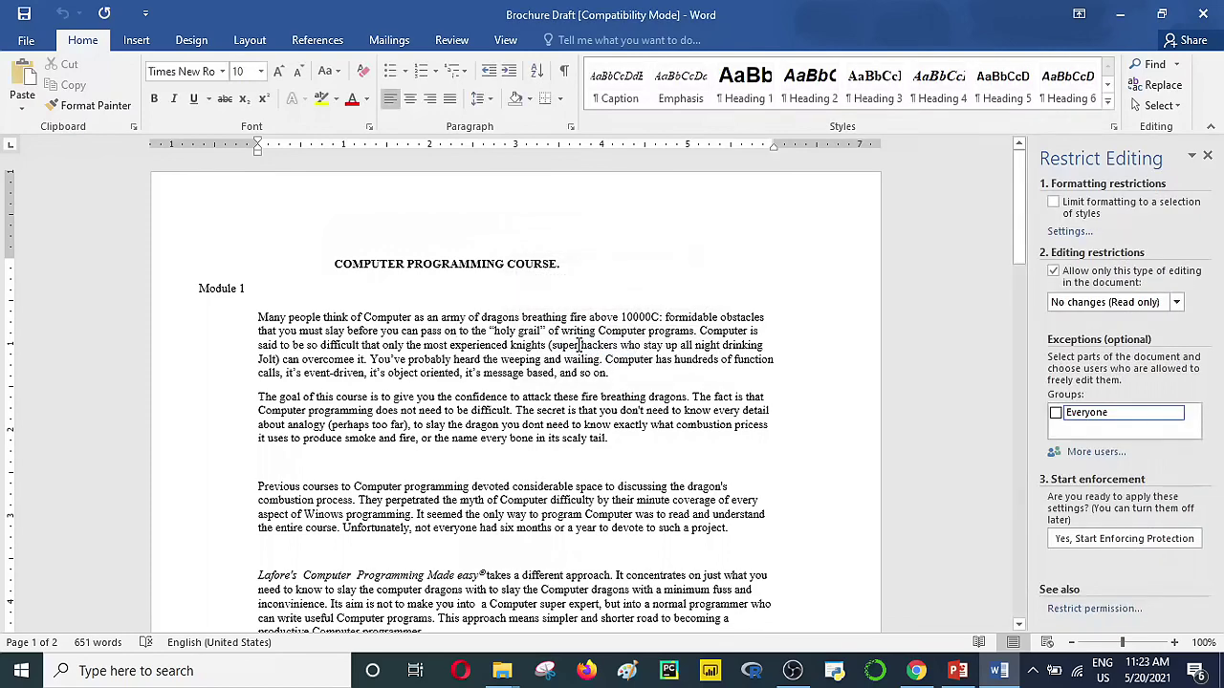